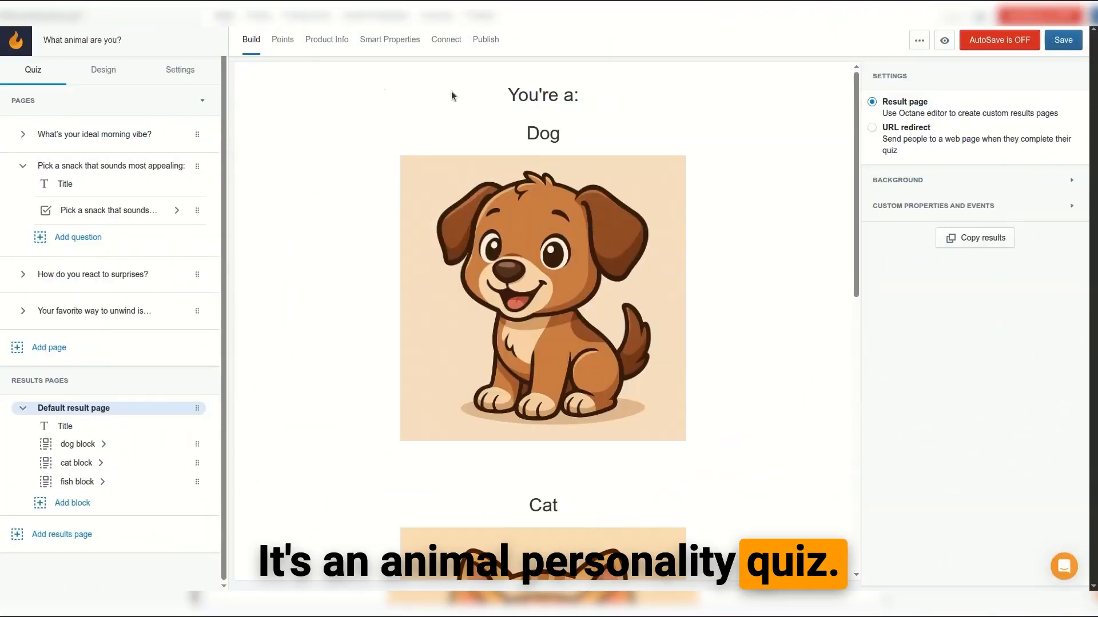
Step: Review the dog, cat and fish results on the default result page and expand the dog block's contents
scroll(503, 189, down, 5)
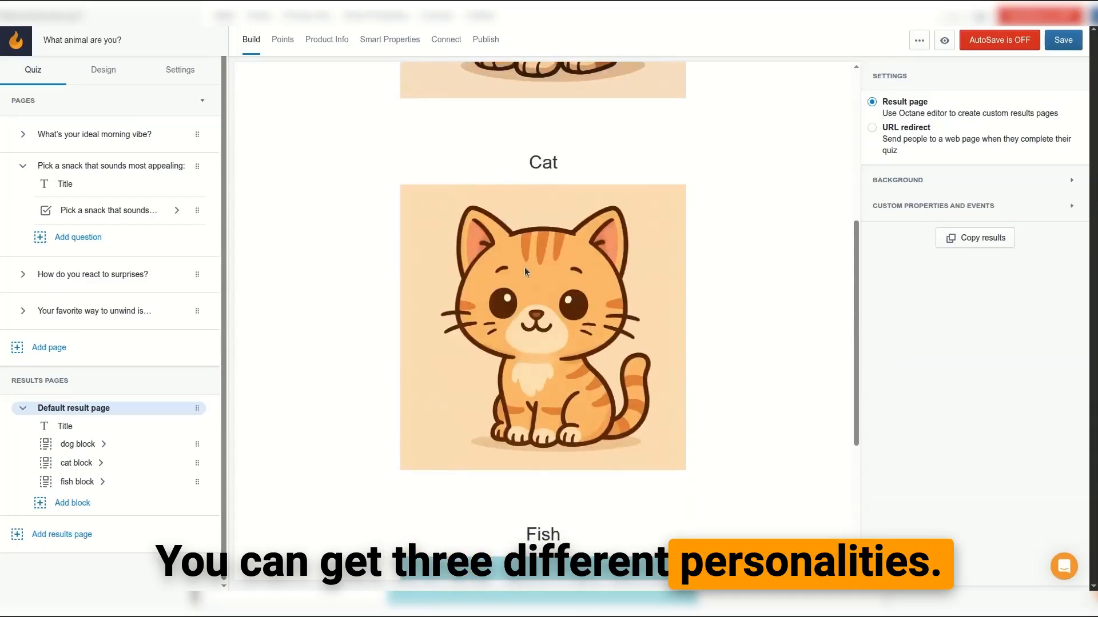
scroll(532, 271, up, 1)
scroll(537, 275, up, 5)
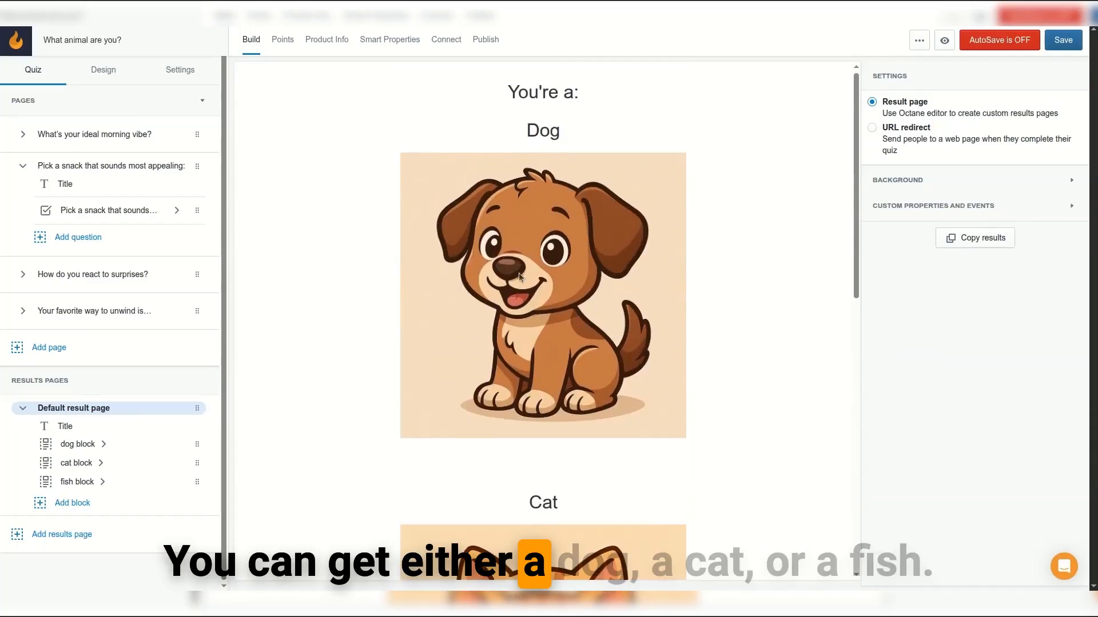
scroll(526, 300, down, 4)
scroll(526, 299, down, 5)
scroll(537, 320, up, 5)
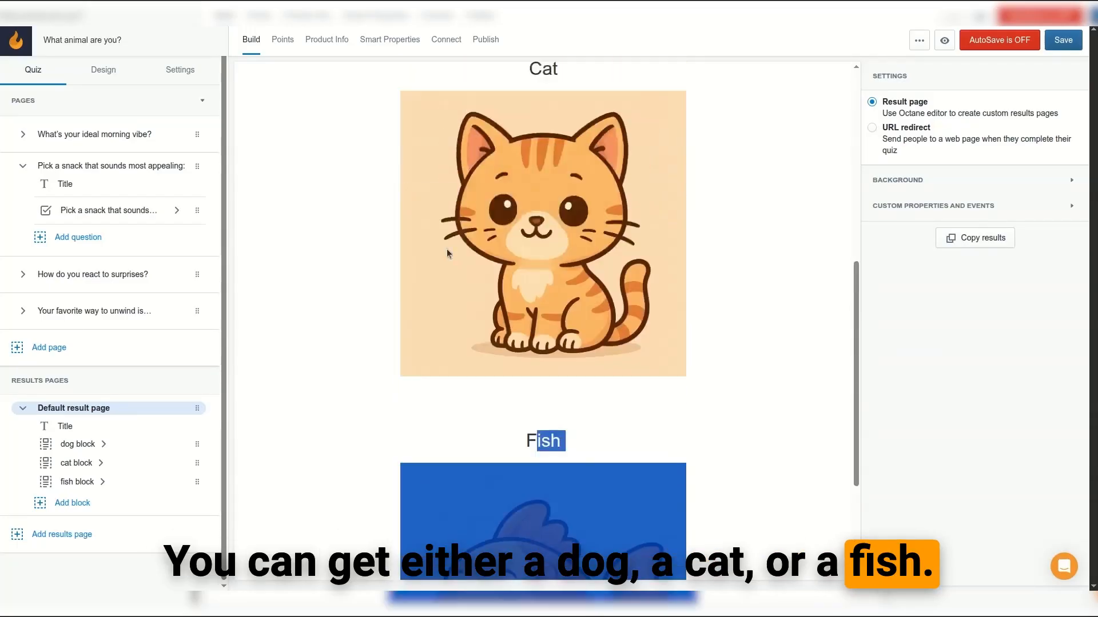
click(147, 446)
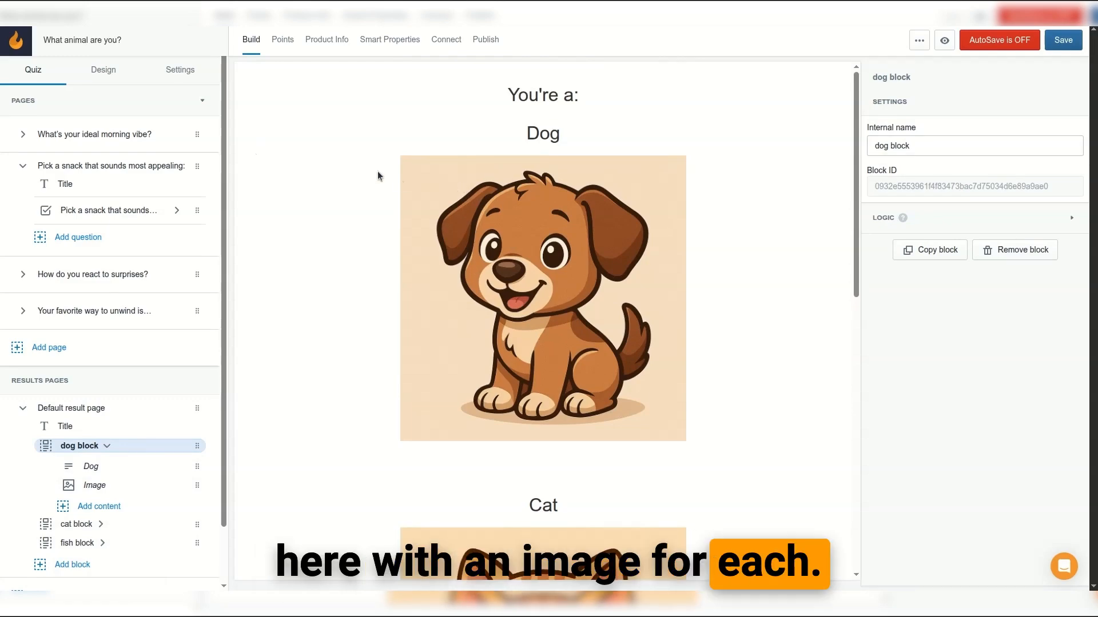
Step: Open the "What's your ideal morning vibe?" question page and examine its three answer options
click(143, 134)
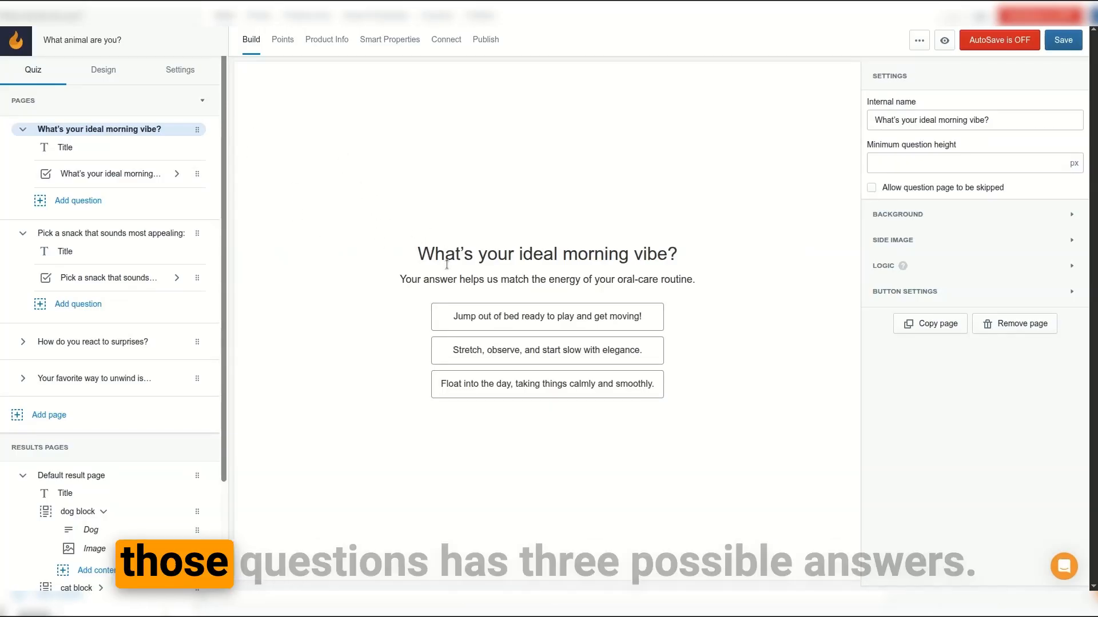
drag(453, 316, 633, 317)
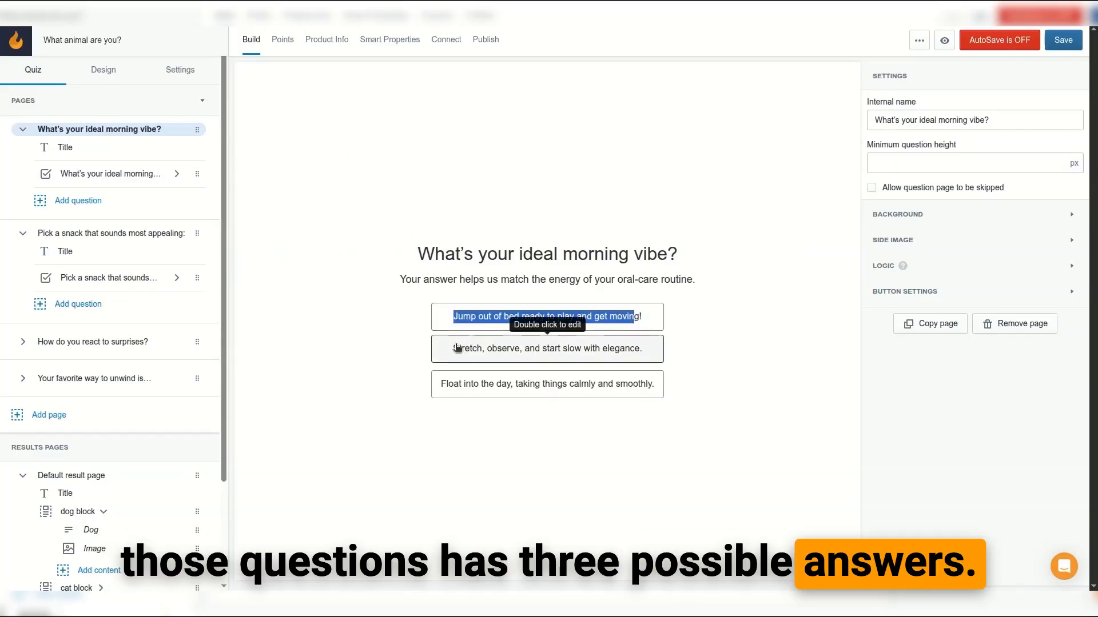
drag(442, 314, 644, 319)
drag(451, 350, 647, 356)
click(441, 383)
drag(440, 384, 652, 385)
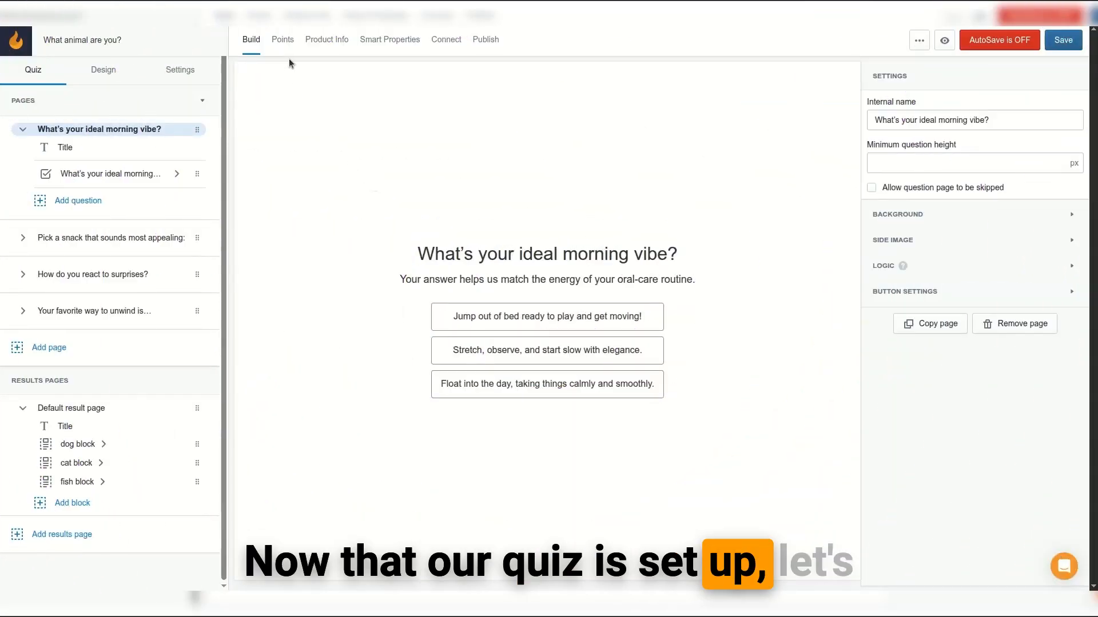
Step: Create the quiz's first points dimension, named dog
click(283, 50)
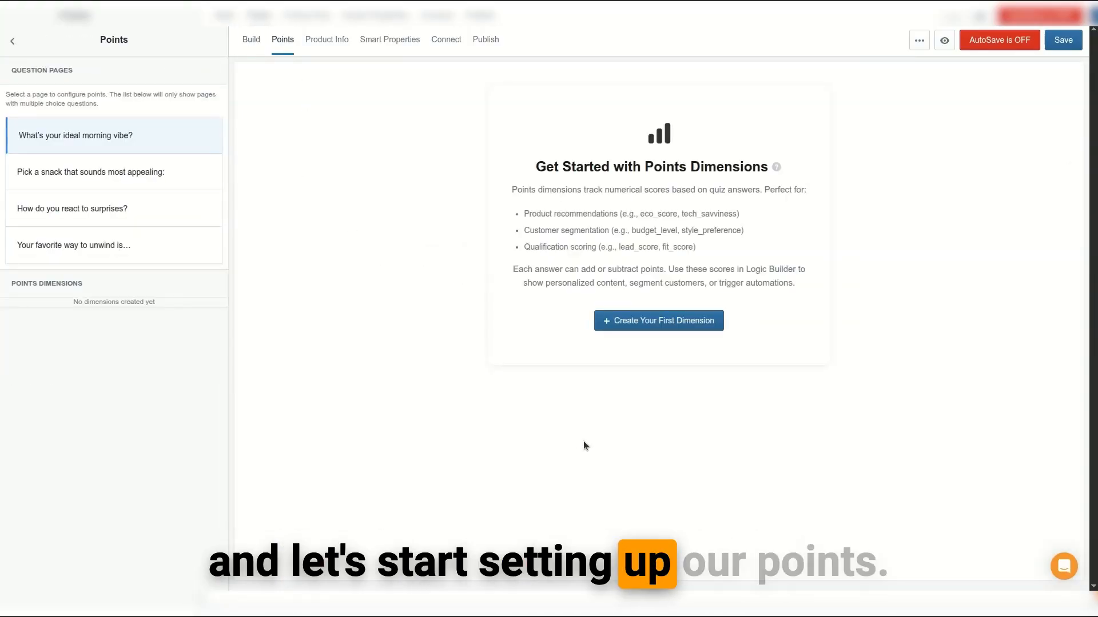
click(671, 320)
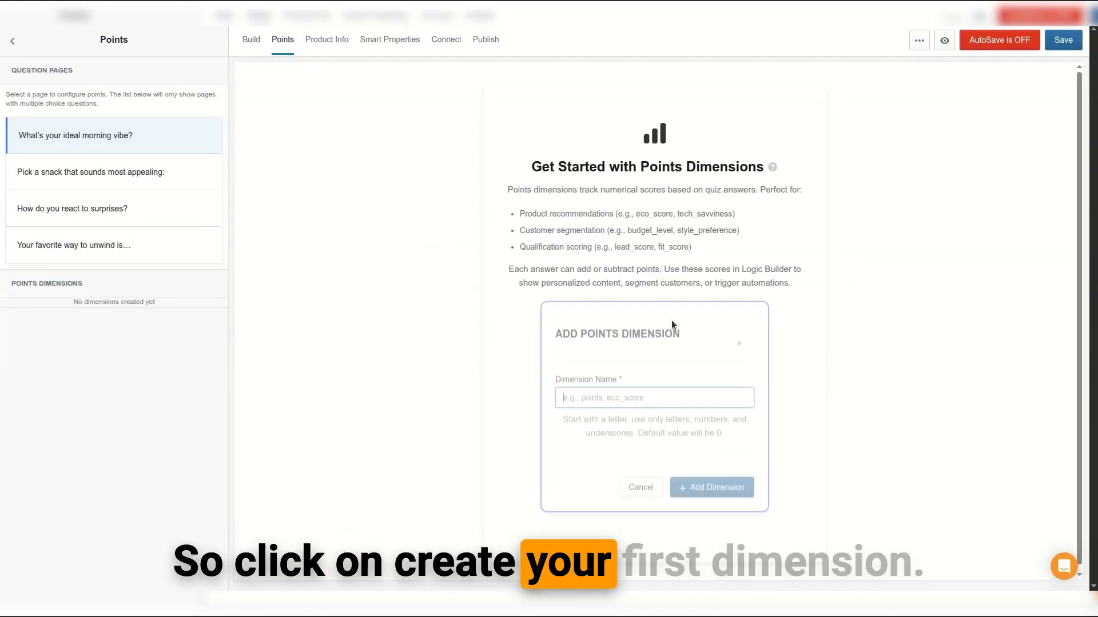
text(dog)
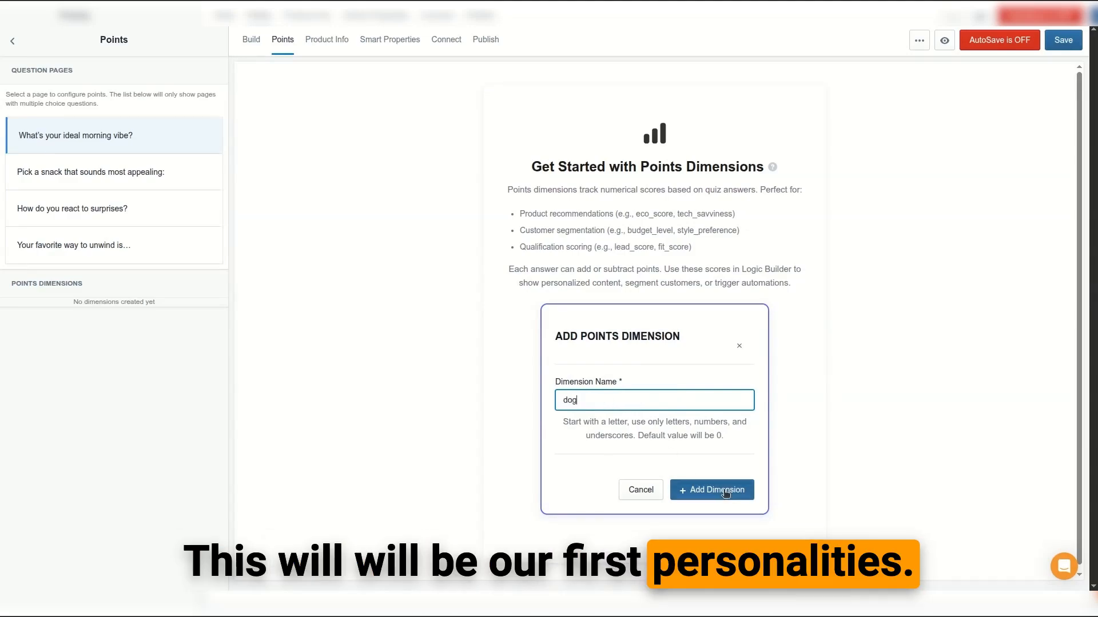
click(725, 491)
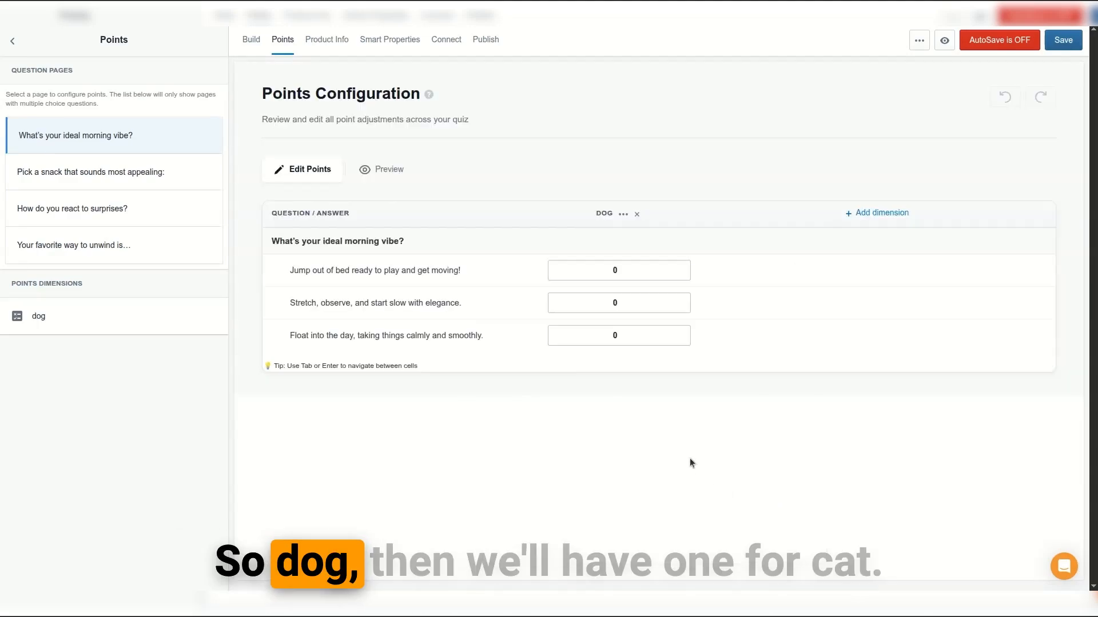
Step: Add two more points dimensions named cat and fish
click(874, 217)
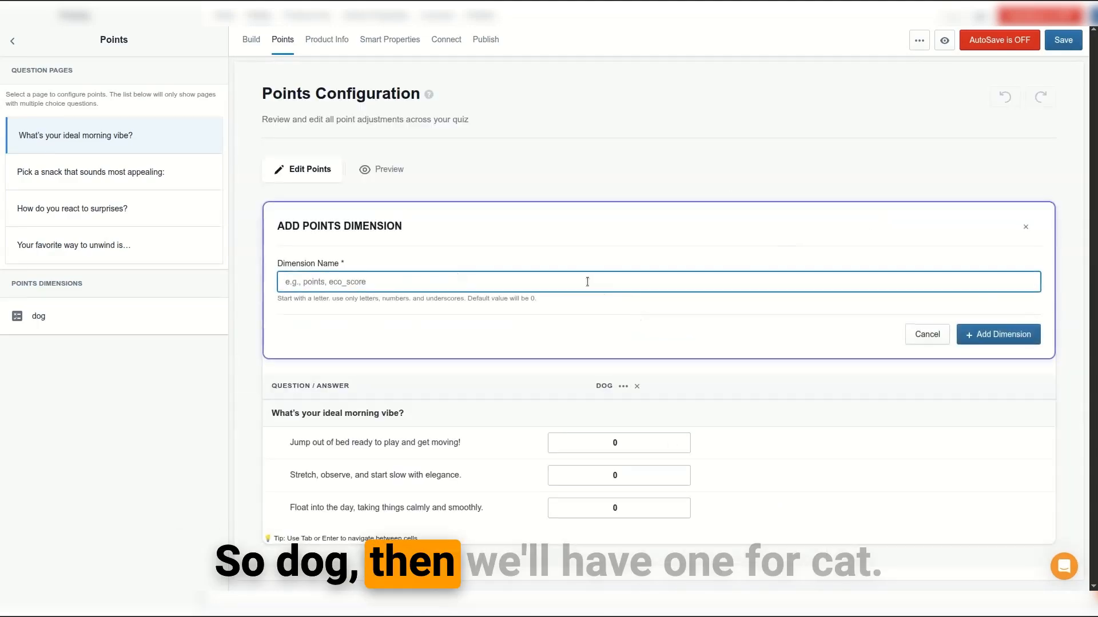
text(cat)
click(1032, 335)
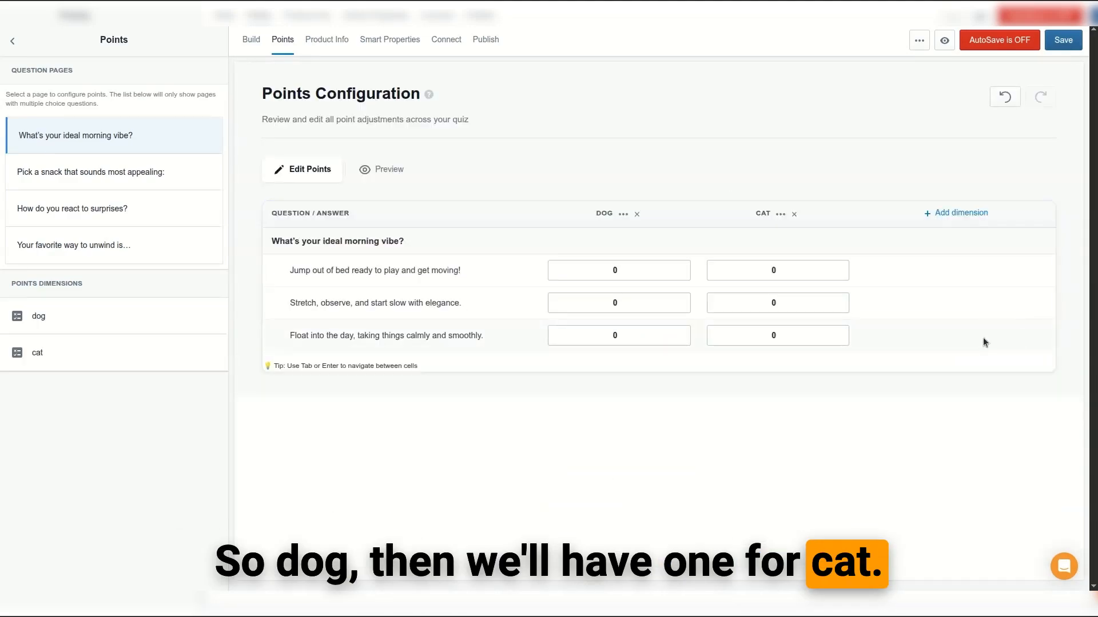
click(952, 214)
text(fish)
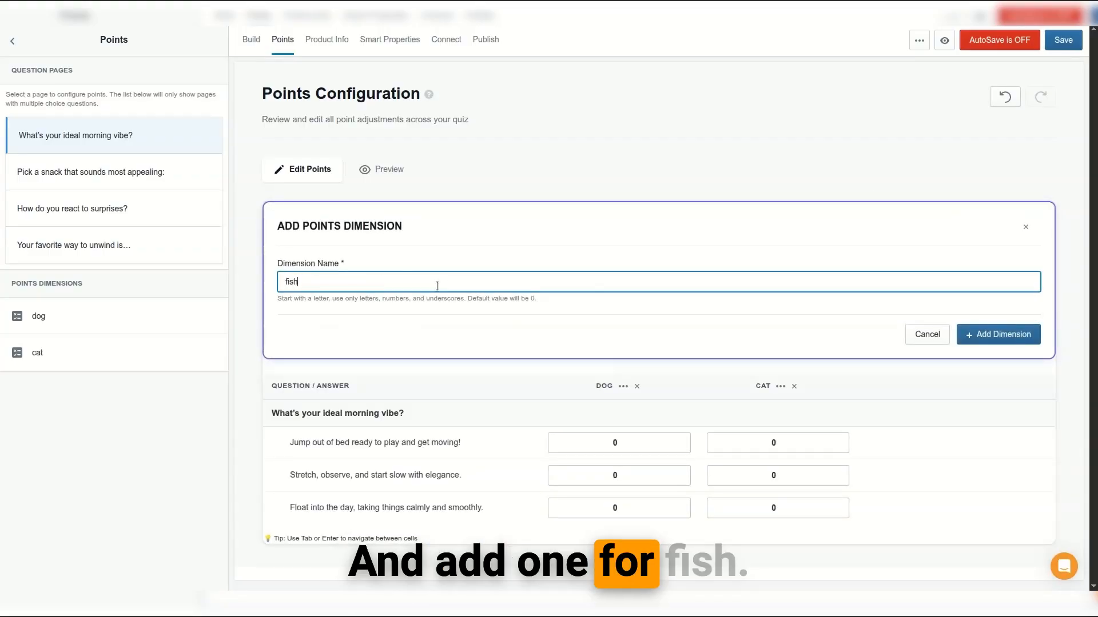
key(Return)
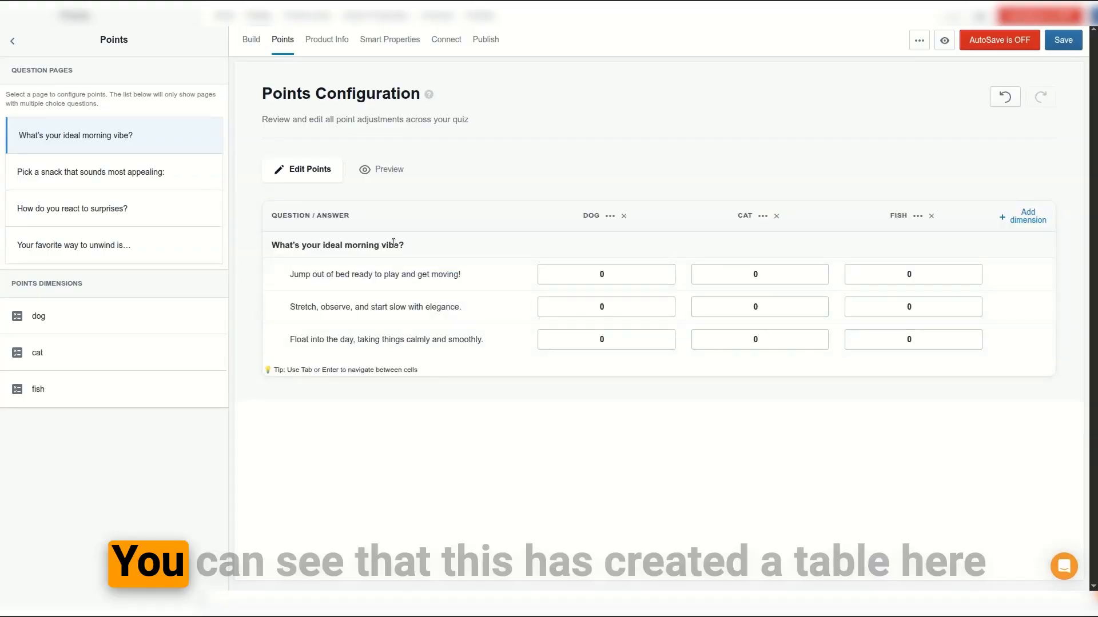
Step: Examine the points table's answers and dimension columns for the morning vibe question
drag(270, 215, 774, 247)
click(567, 211)
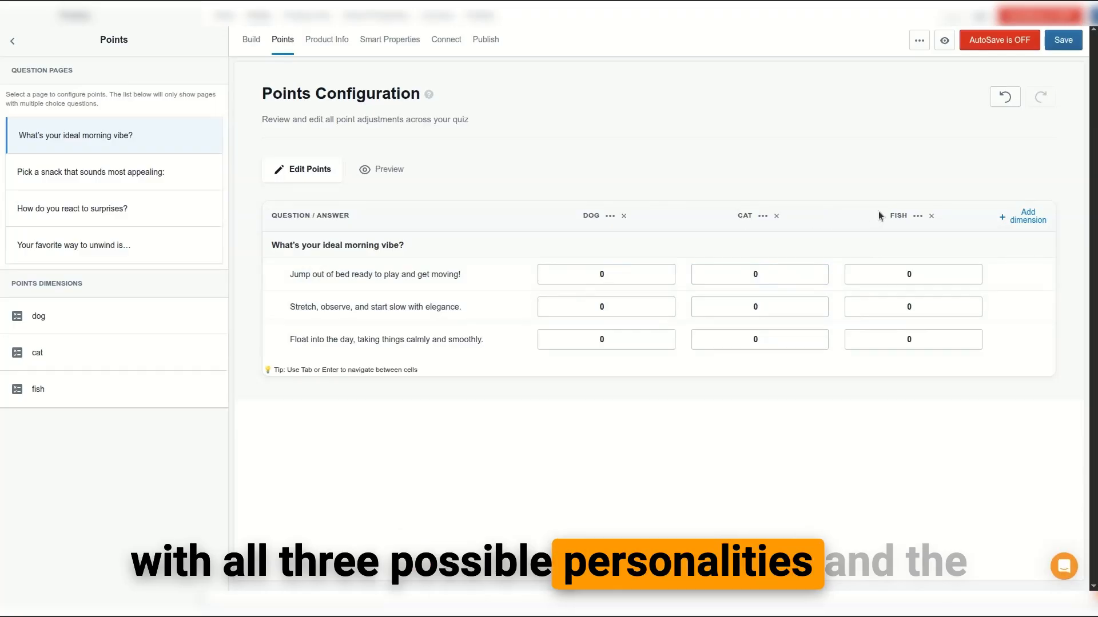
click(755, 309)
click(883, 334)
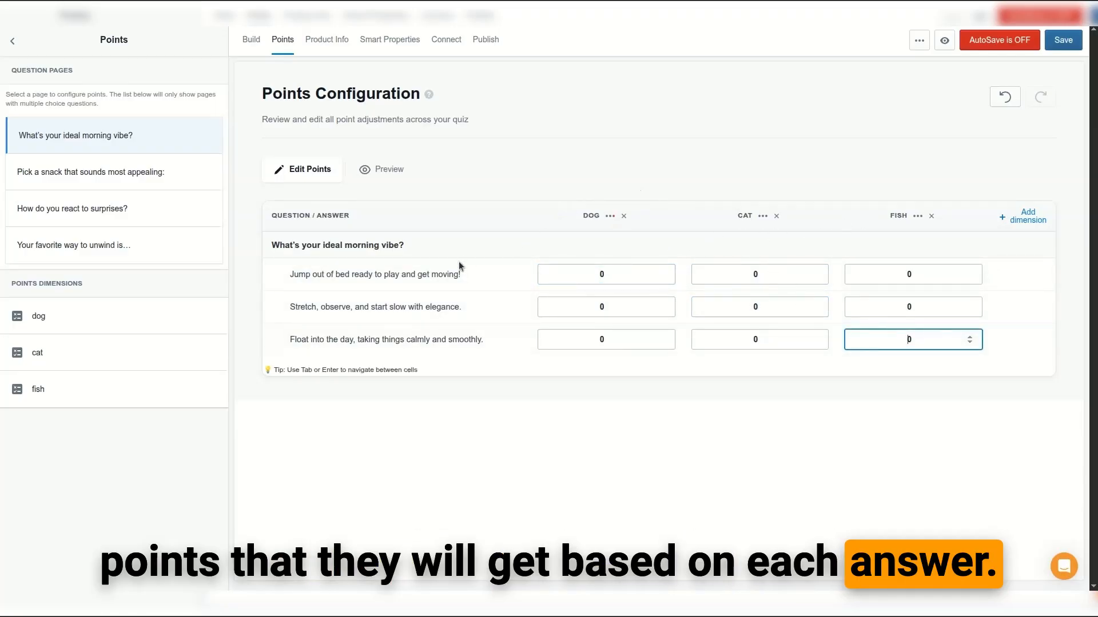
drag(290, 275, 439, 274)
drag(364, 307, 400, 307)
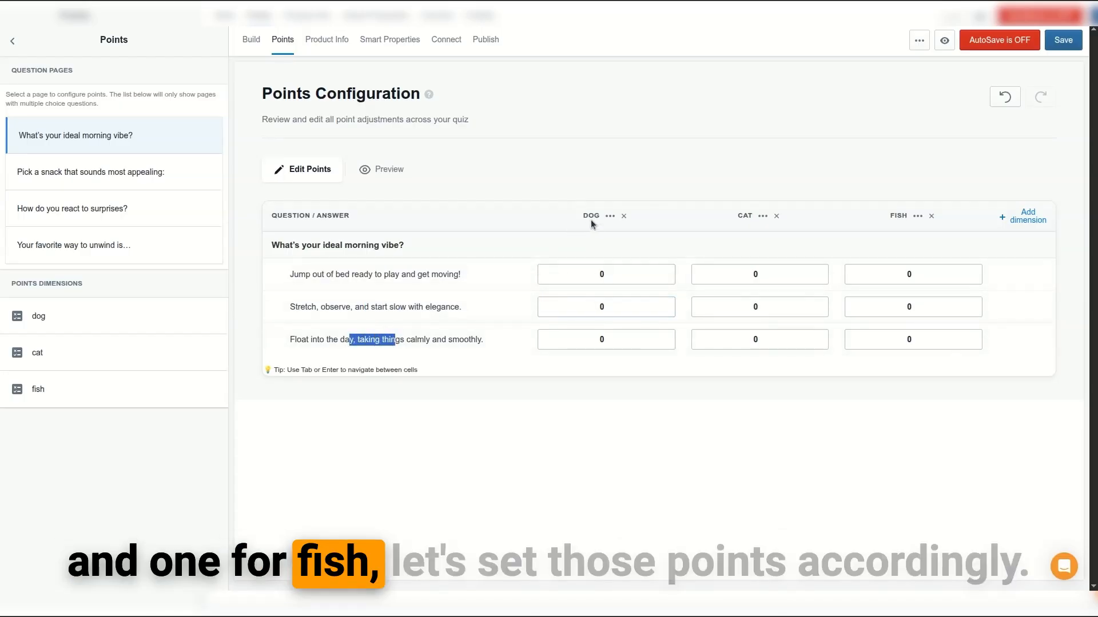
Step: For the morning vibe question, give the first answer 1 dog point, the second 1 cat point and the third 1 fish point
click(589, 274)
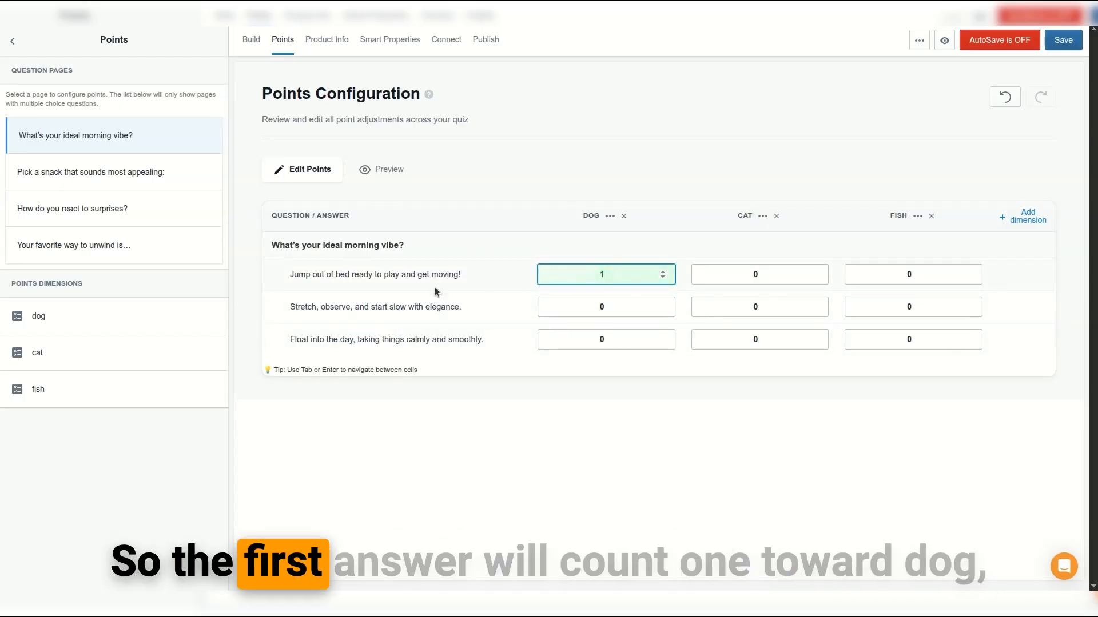
click(571, 275)
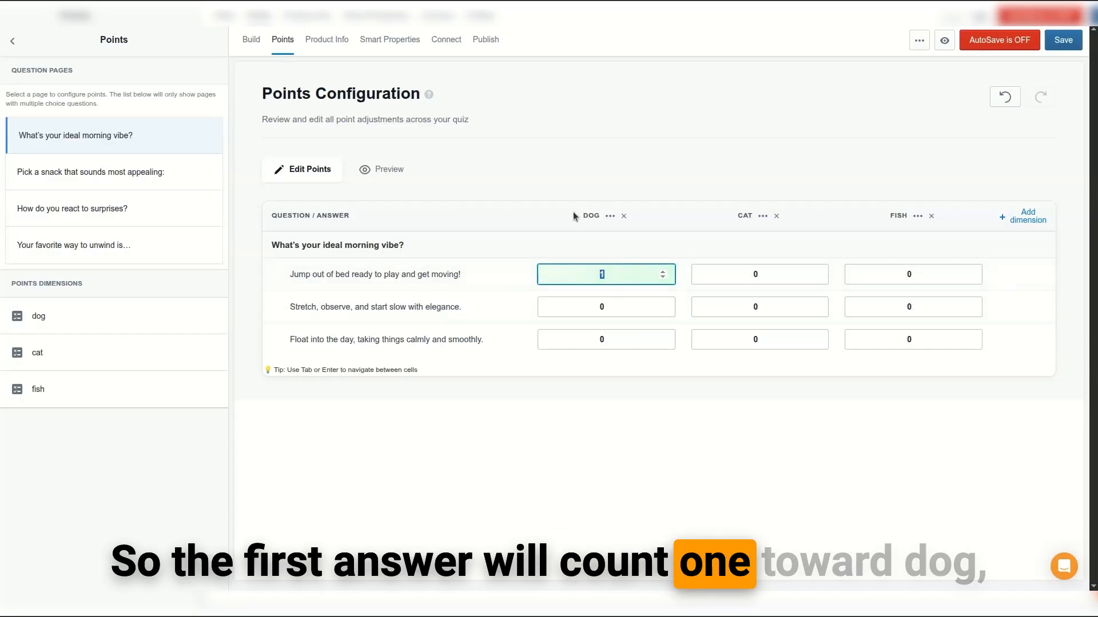
click(777, 304)
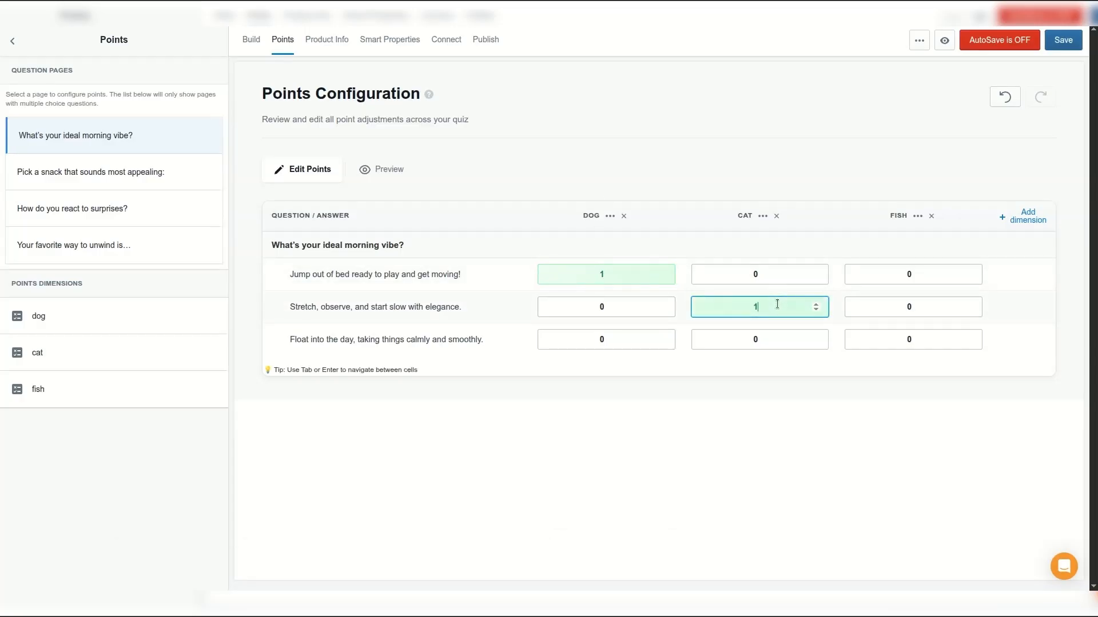
text(1)
click(915, 340)
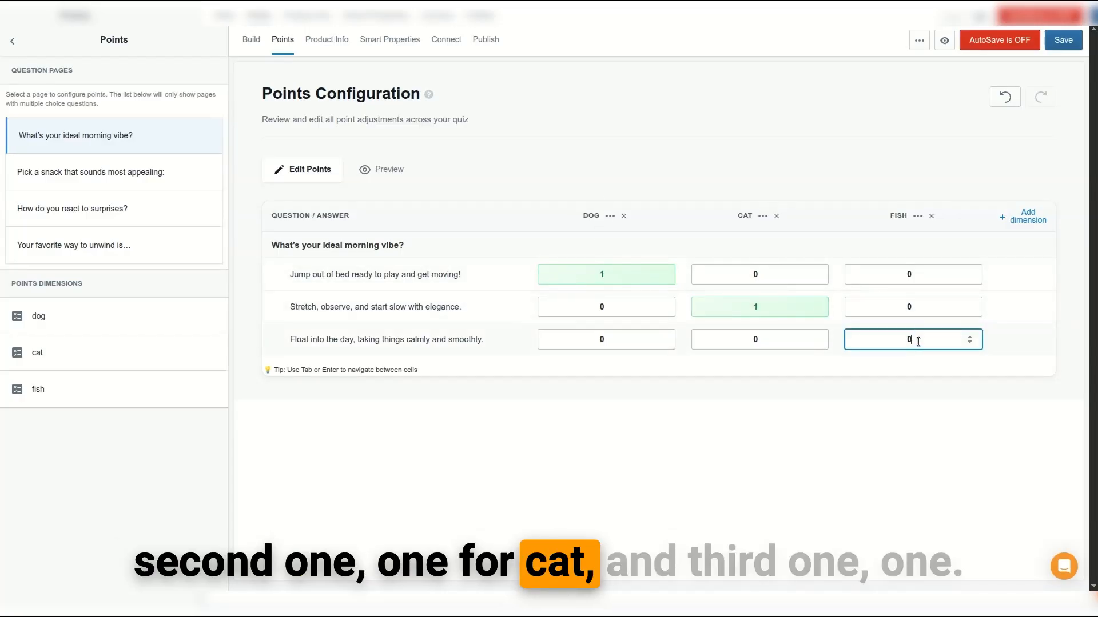
text(1)
click(864, 369)
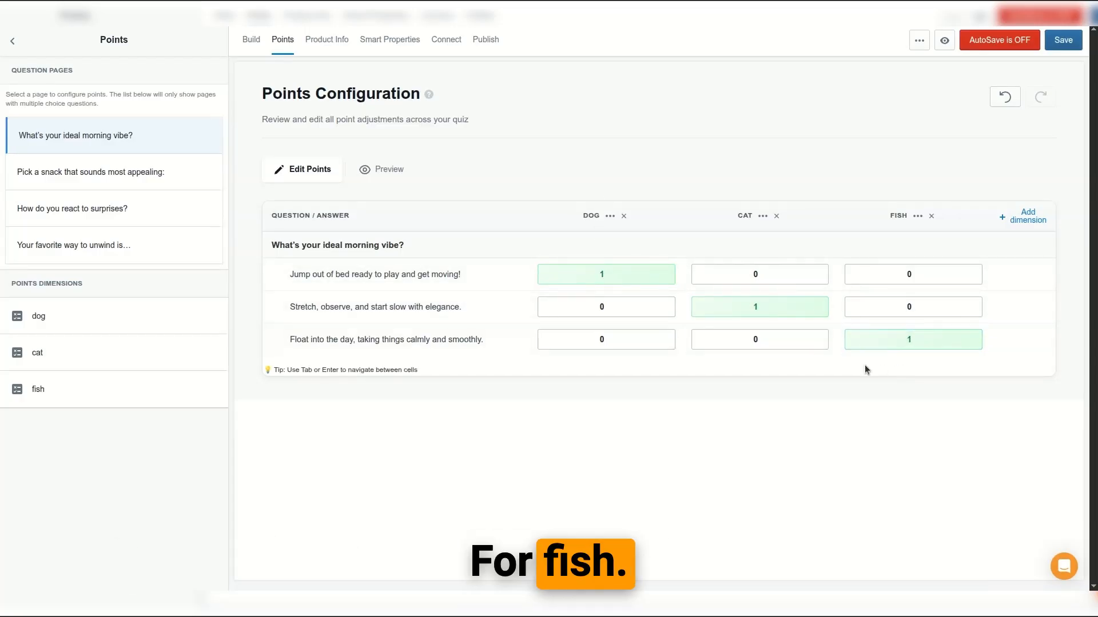
Step: Try a dog score of 5 for the first morning vibe answer, and return it to 1
click(729, 307)
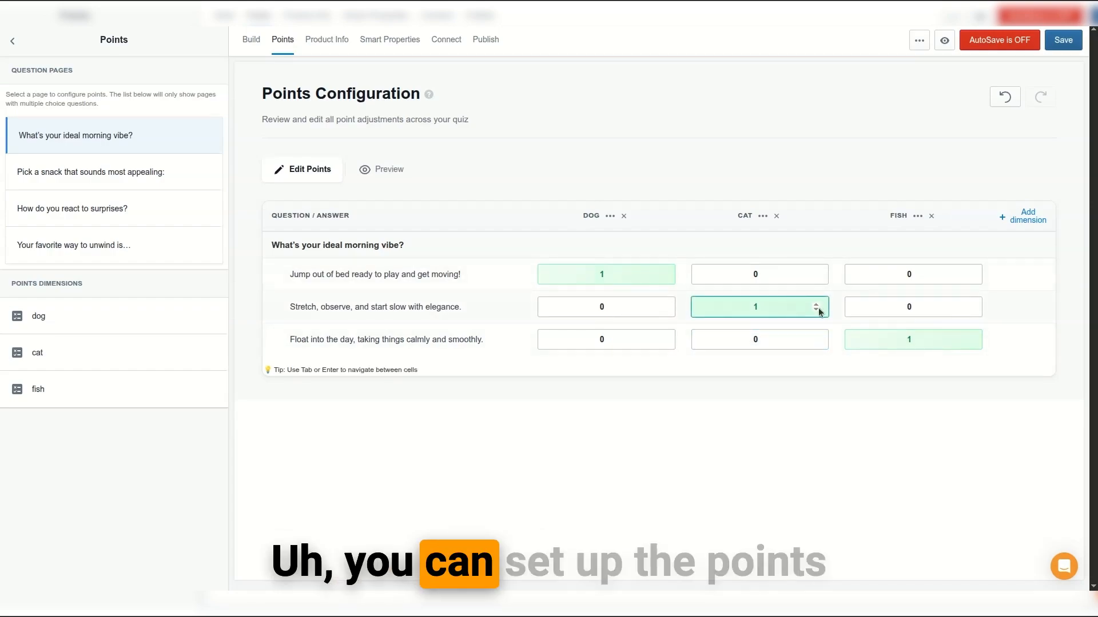
click(658, 274)
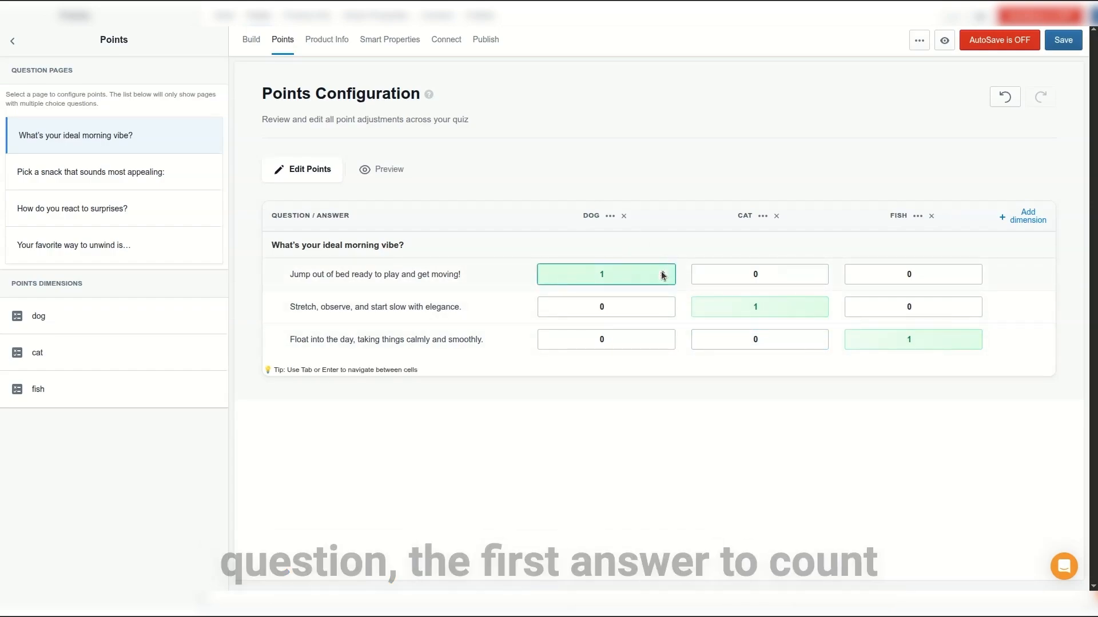
key(BackSpace)
text(5)
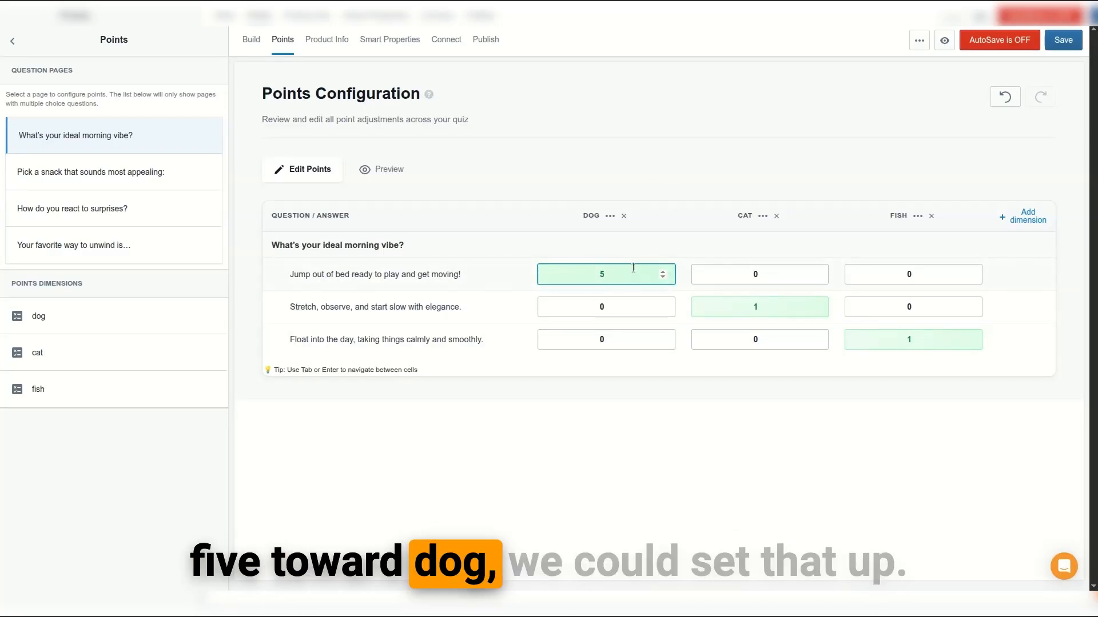
click(662, 277)
click(663, 277)
click(663, 278)
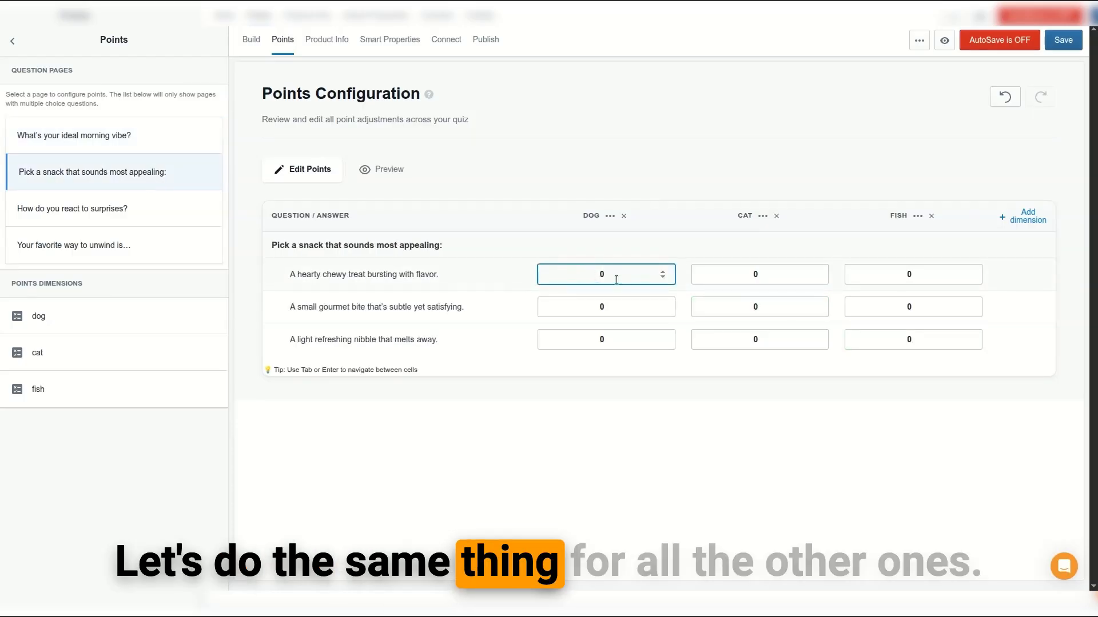
Step: In the snack, surprises and unwind questions, give the first answer 1 dog point, the second 1 cat point and the third 1 fish point
text(1)
click(787, 308)
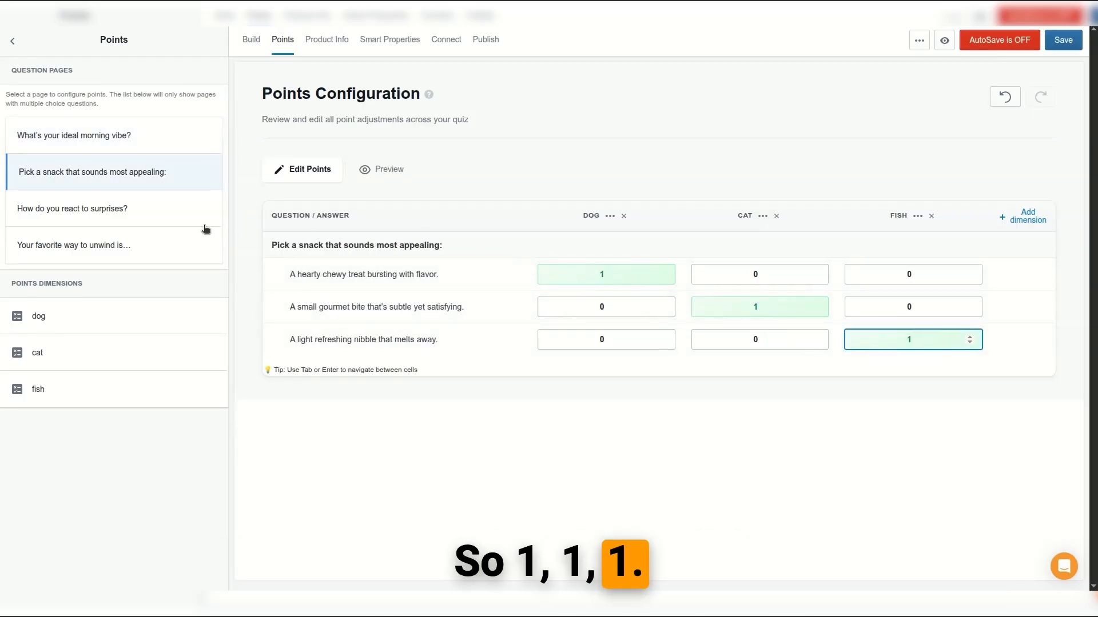
click(112, 212)
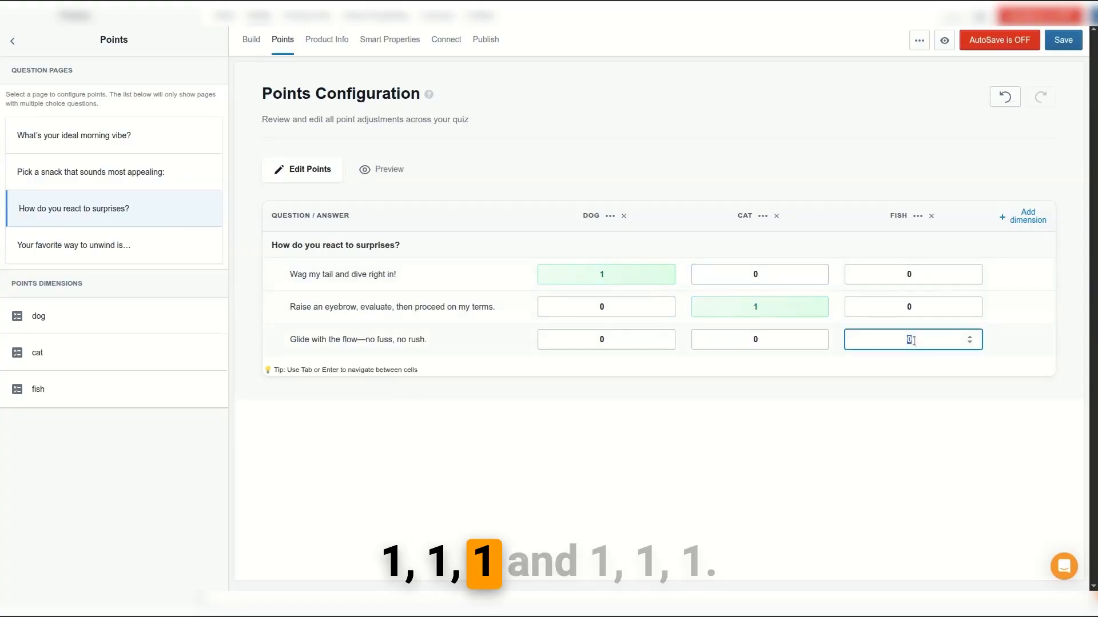
click(119, 247)
click(586, 268)
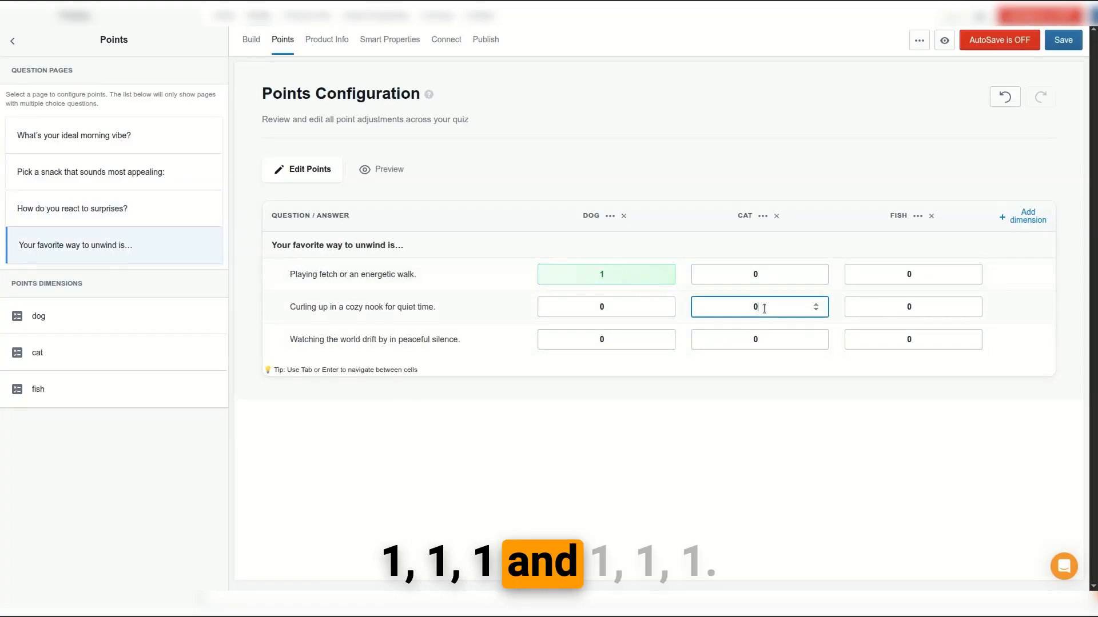
Step: Check the calculated totals in the points preview with the dog answer for morning vibe and unwind, cat for snack and fish for surprises
click(117, 187)
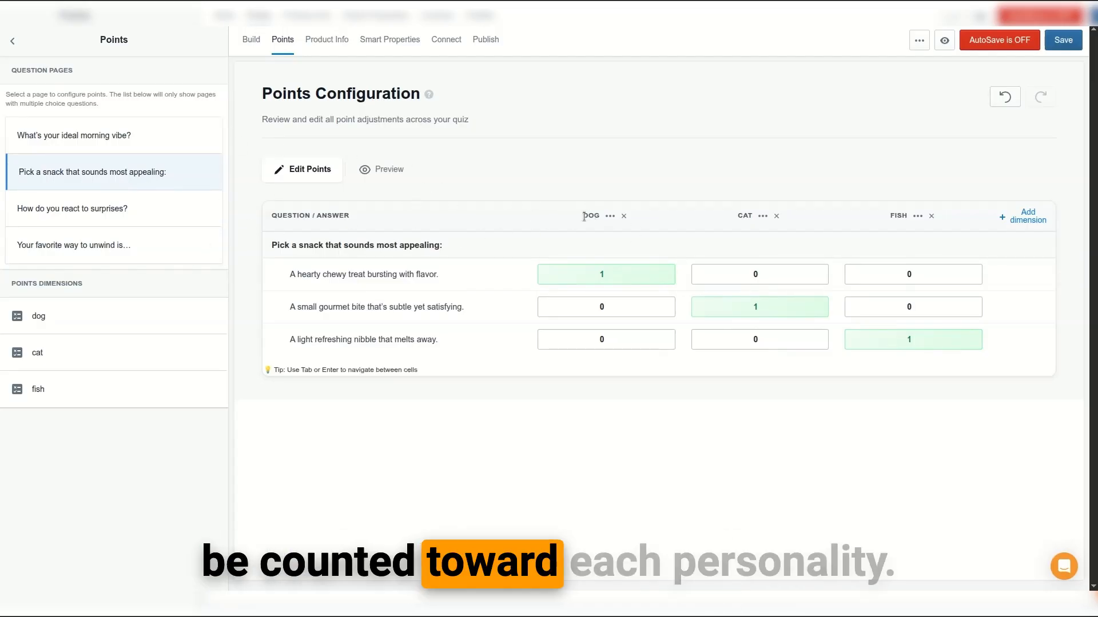
click(160, 134)
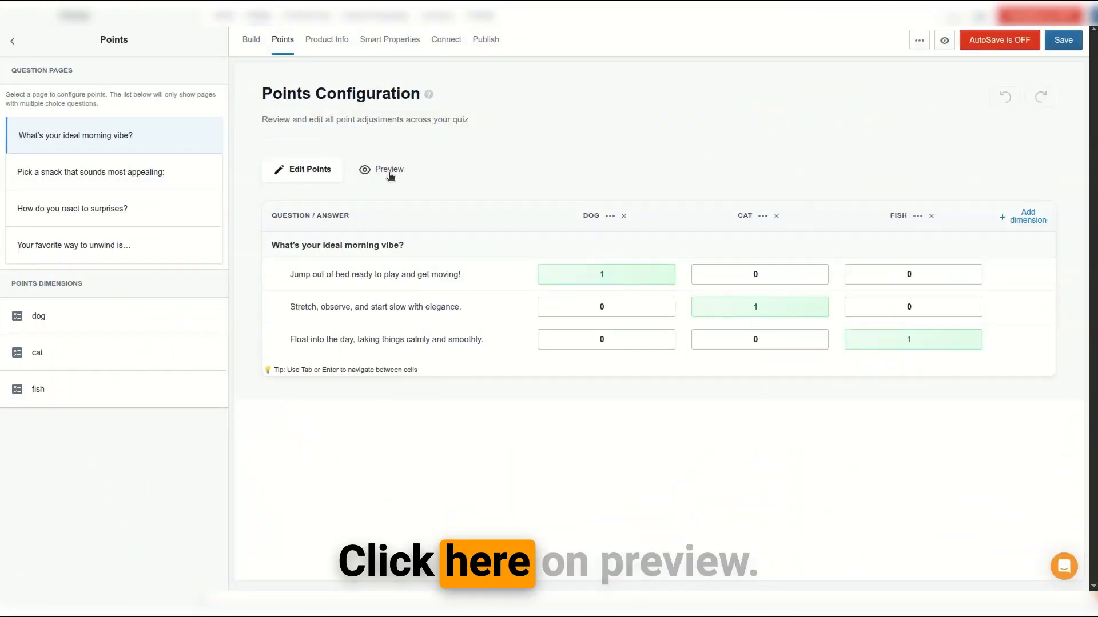
click(388, 170)
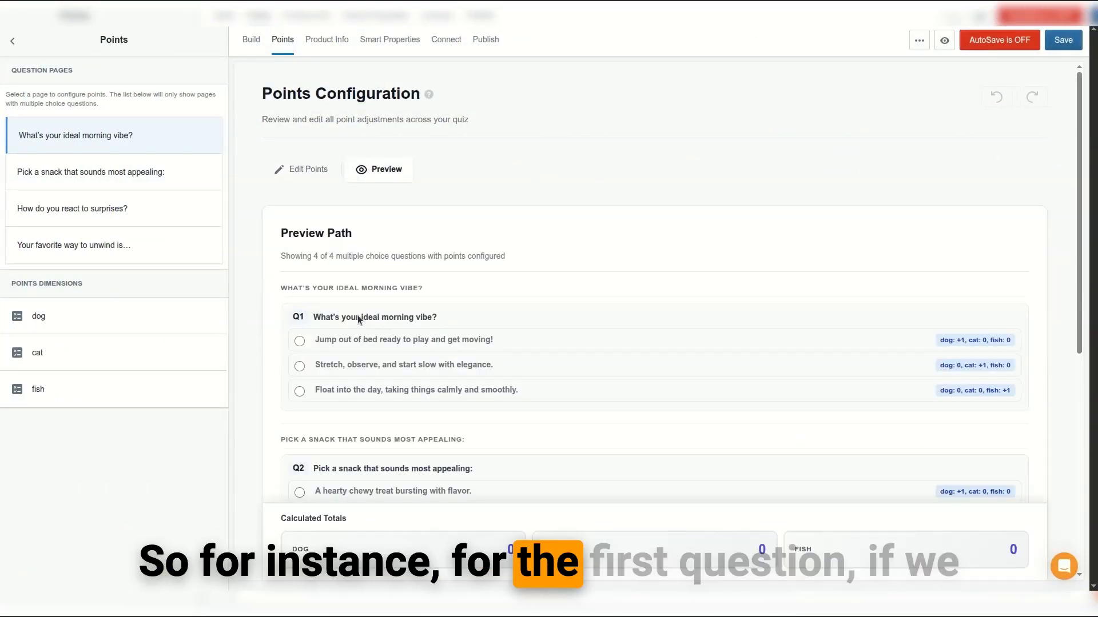
click(384, 343)
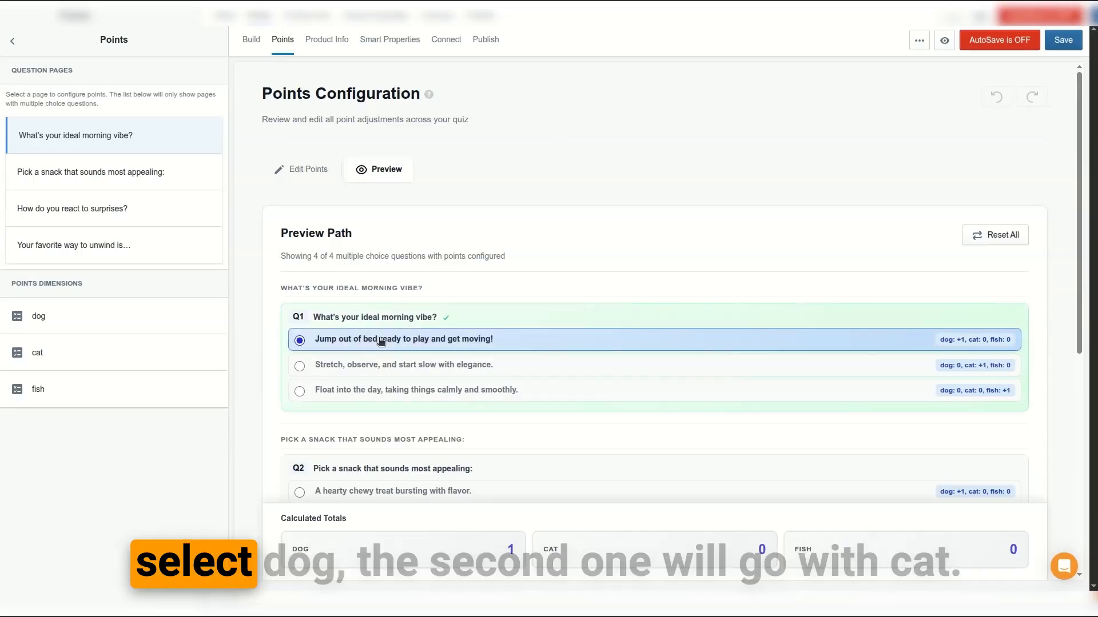
scroll(457, 297, down, 2)
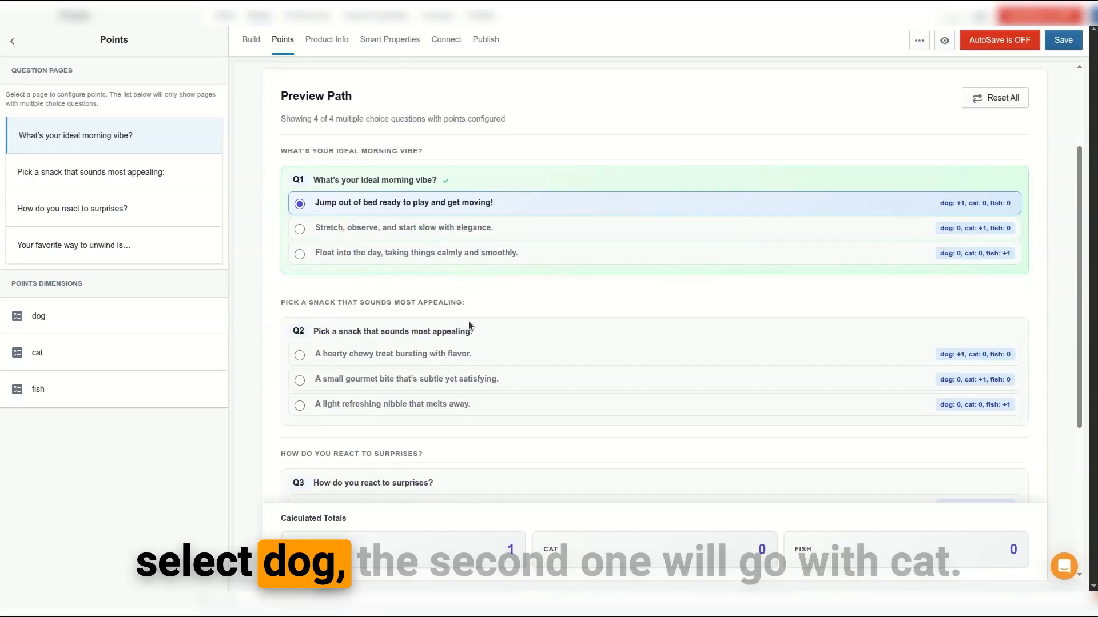
click(466, 382)
scroll(466, 382, down, 3)
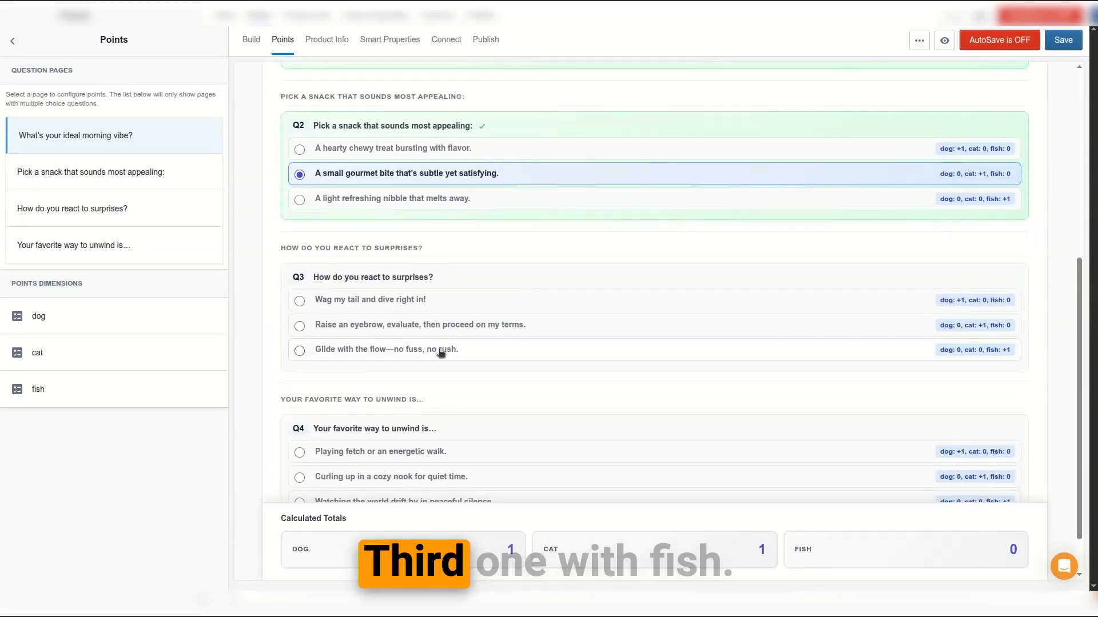
click(449, 349)
click(456, 395)
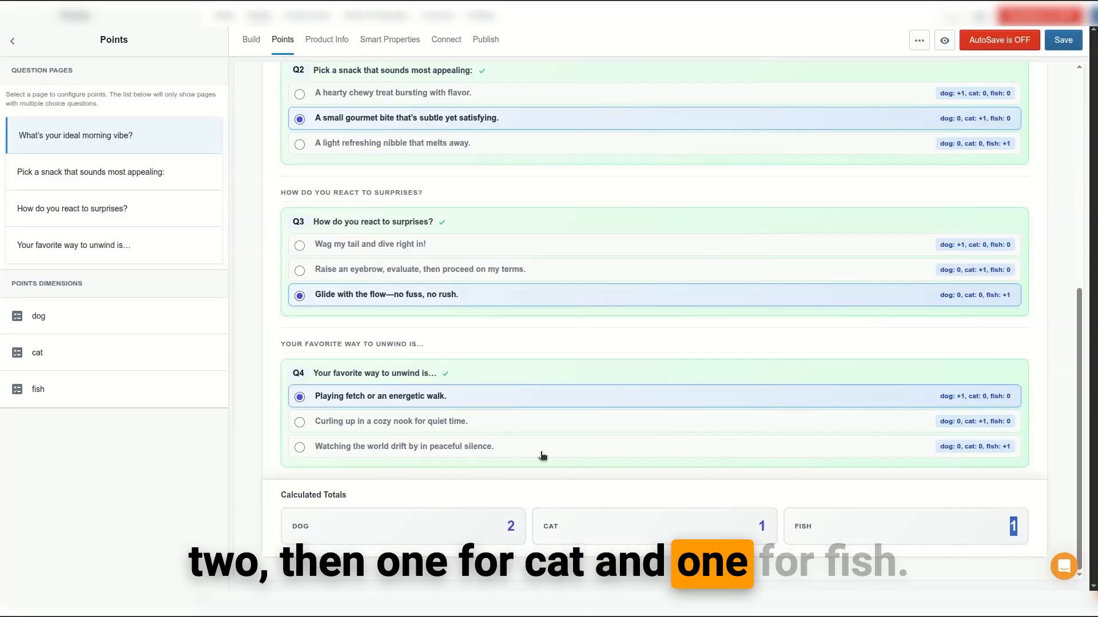
scroll(708, 393, up, 7)
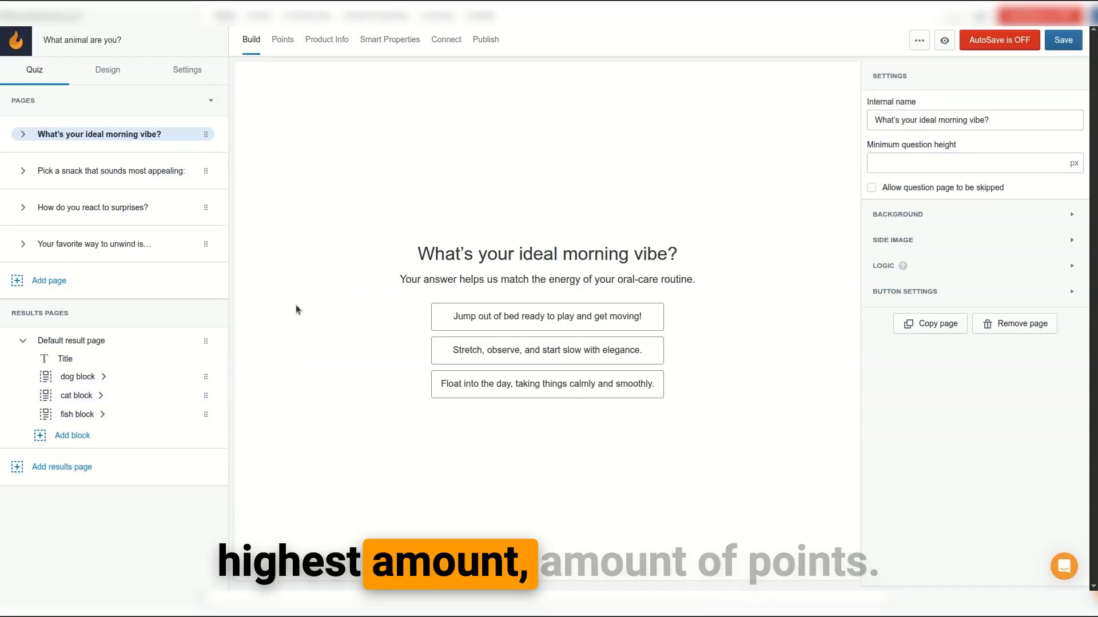
Step: Add a logic rule to the results page's dog block that shows it when the dog quiz points dimension is highest
click(137, 383)
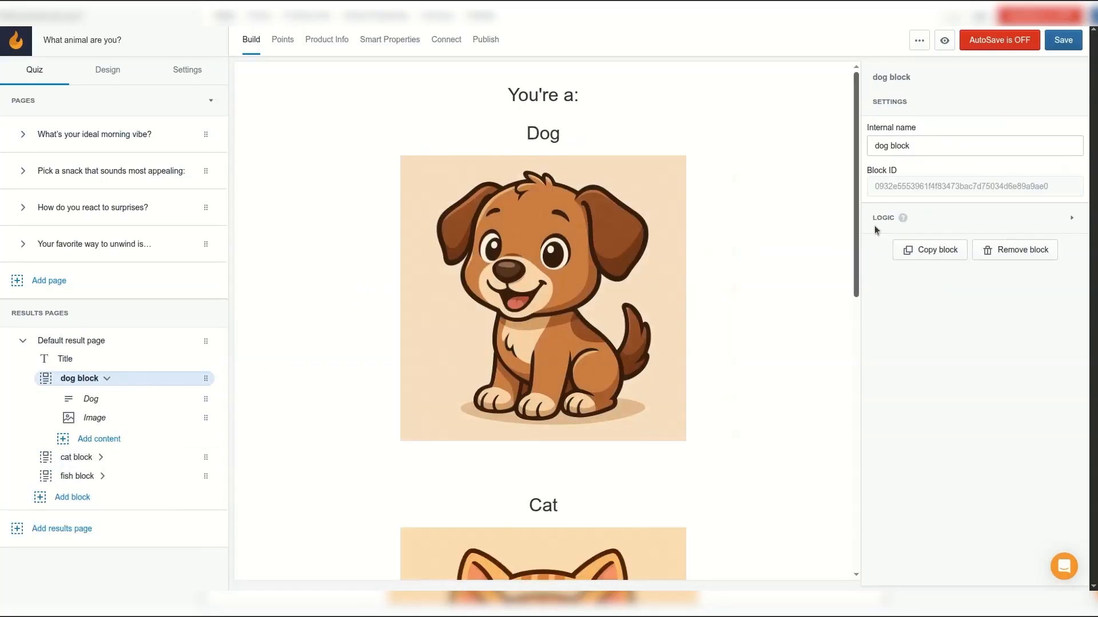
click(961, 219)
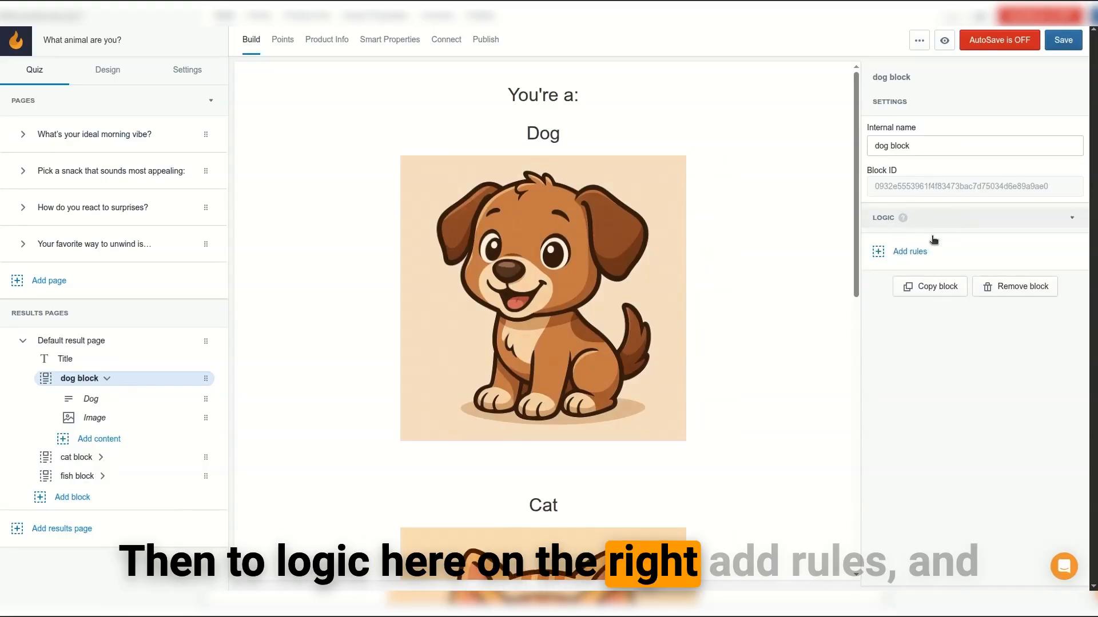
click(911, 253)
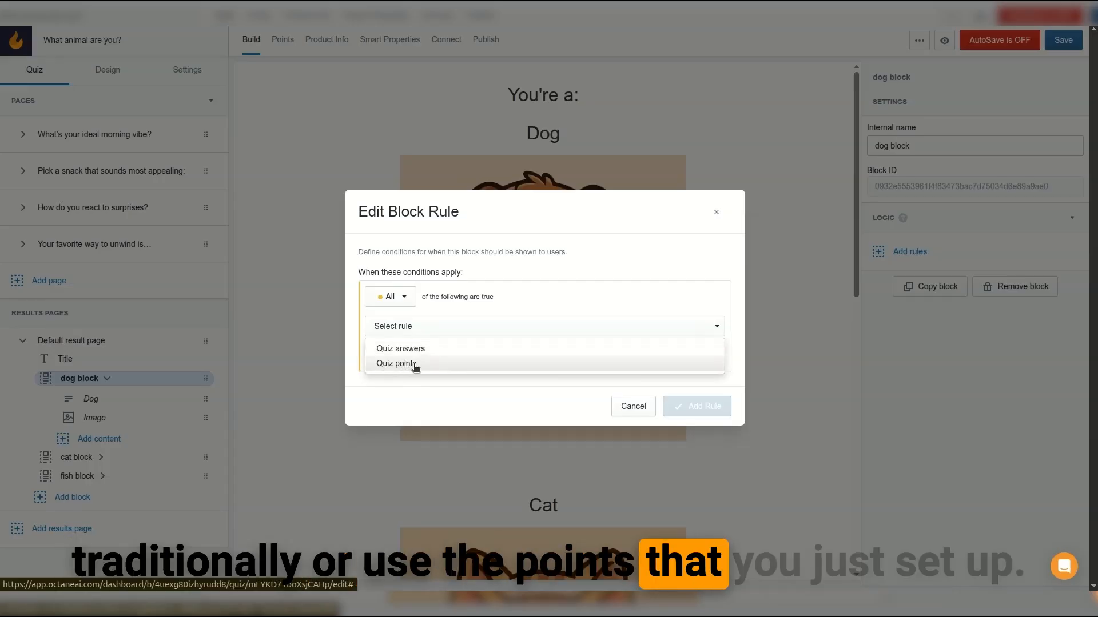
click(416, 364)
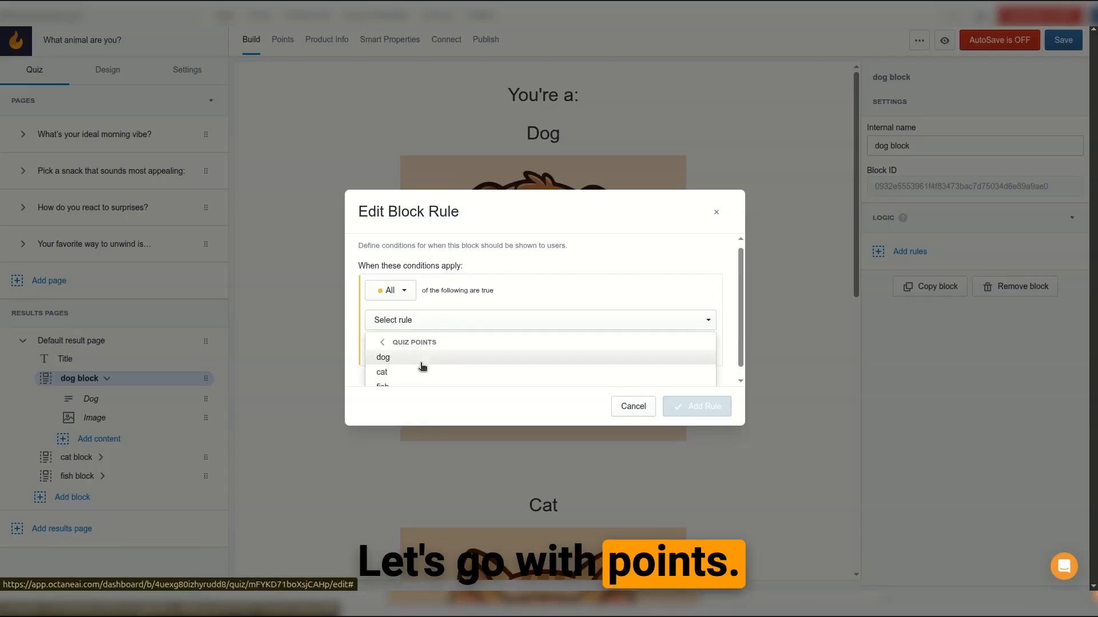
scroll(416, 369, down, 1)
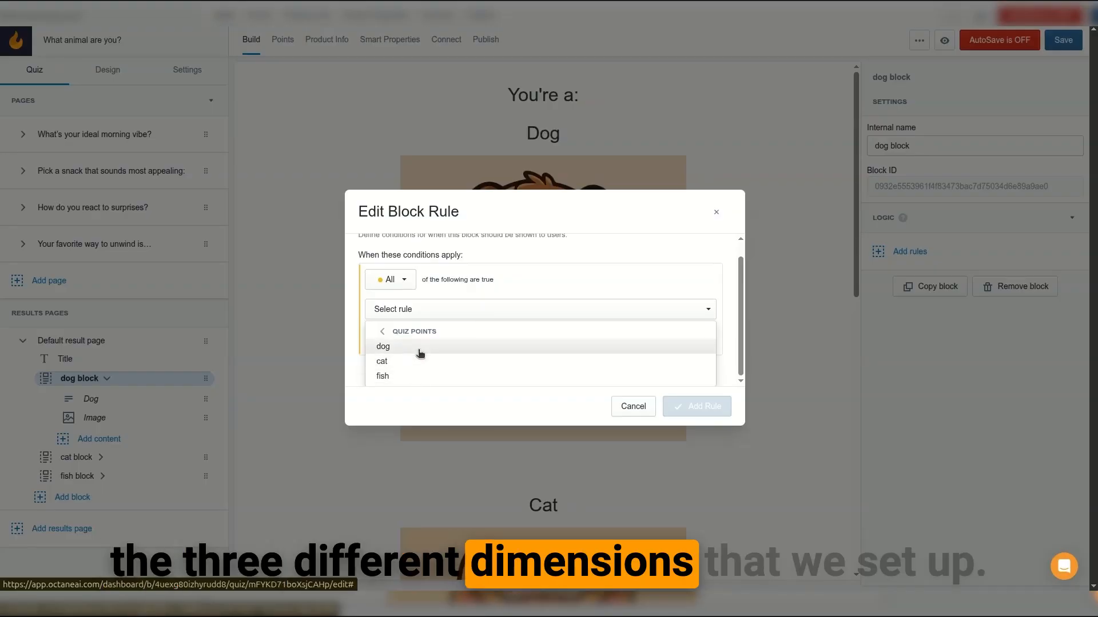
click(418, 347)
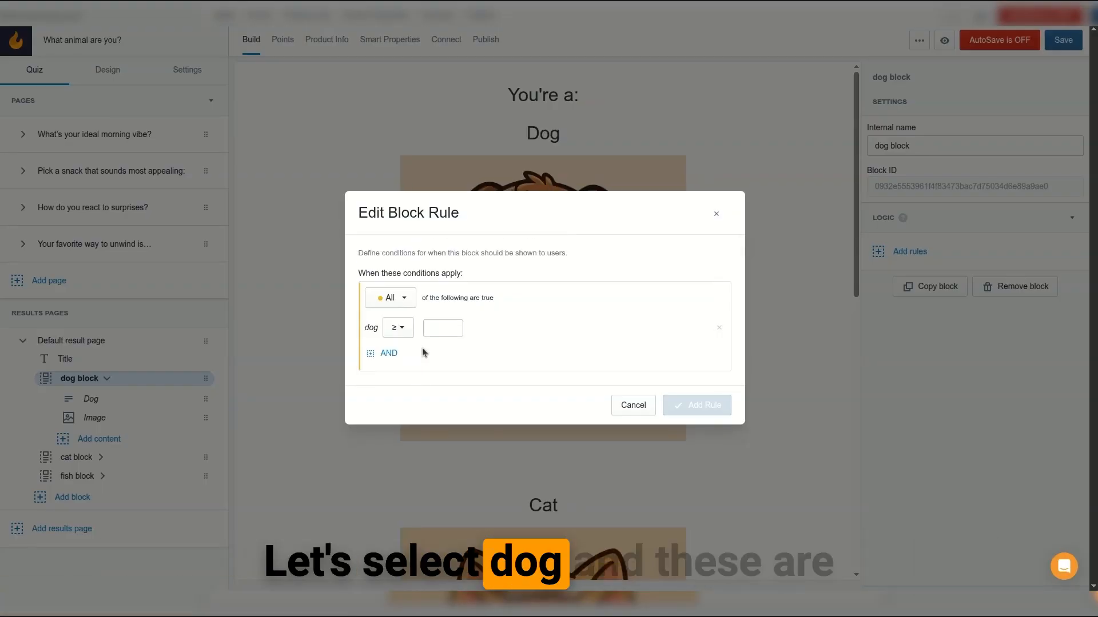
click(398, 328)
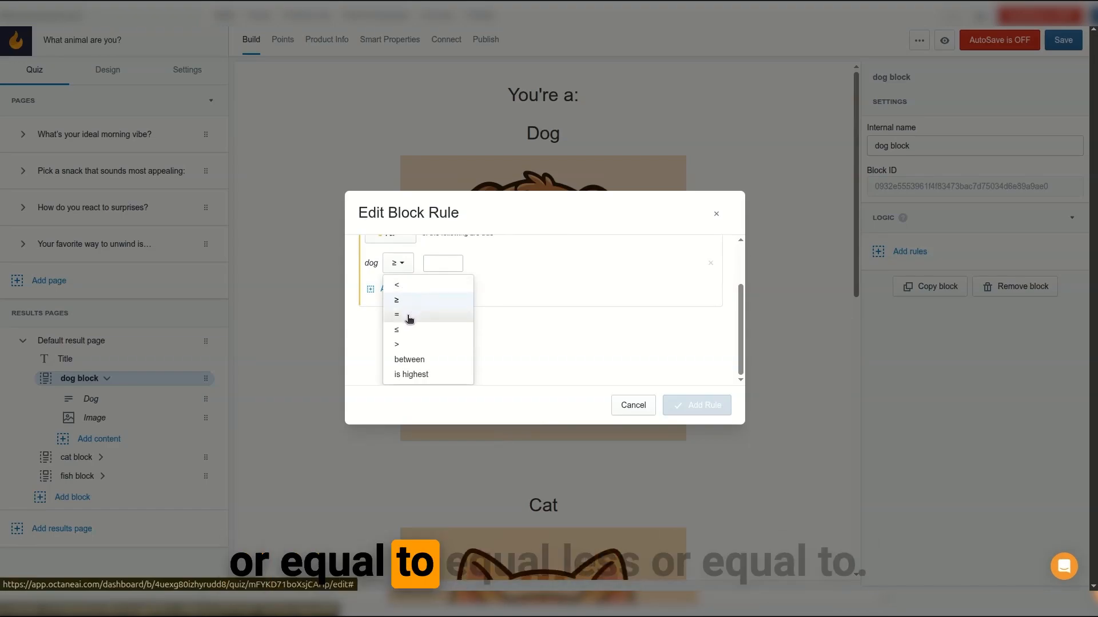
click(423, 375)
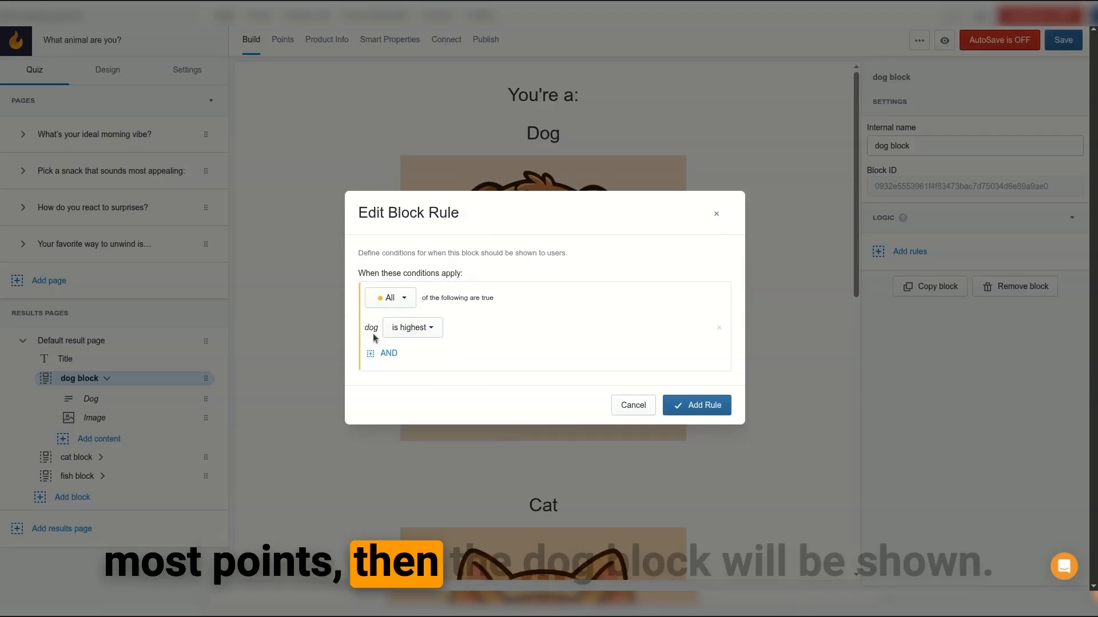
click(706, 404)
Step: Add a logic rule to the cat block so that it shows when the cat quiz points dimension is highest
click(128, 458)
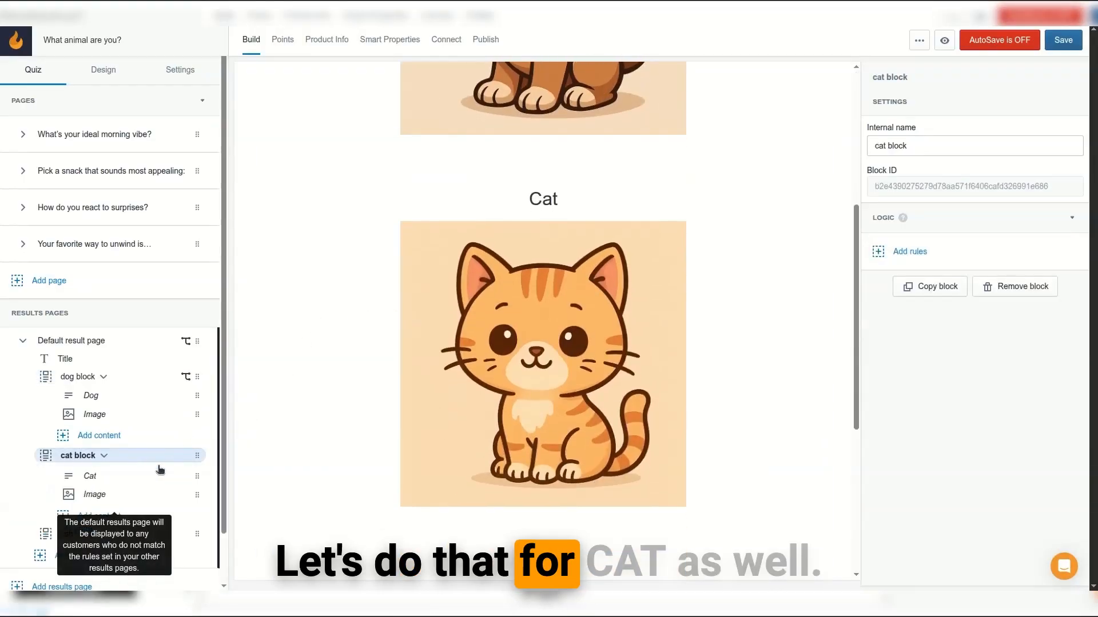
click(909, 252)
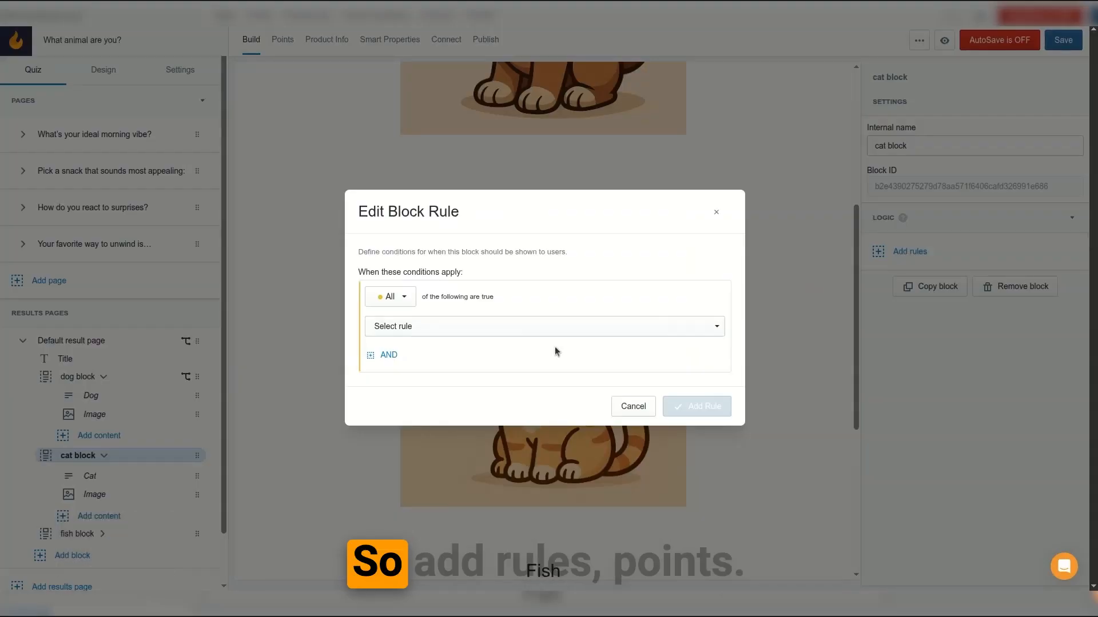
click(515, 326)
click(446, 367)
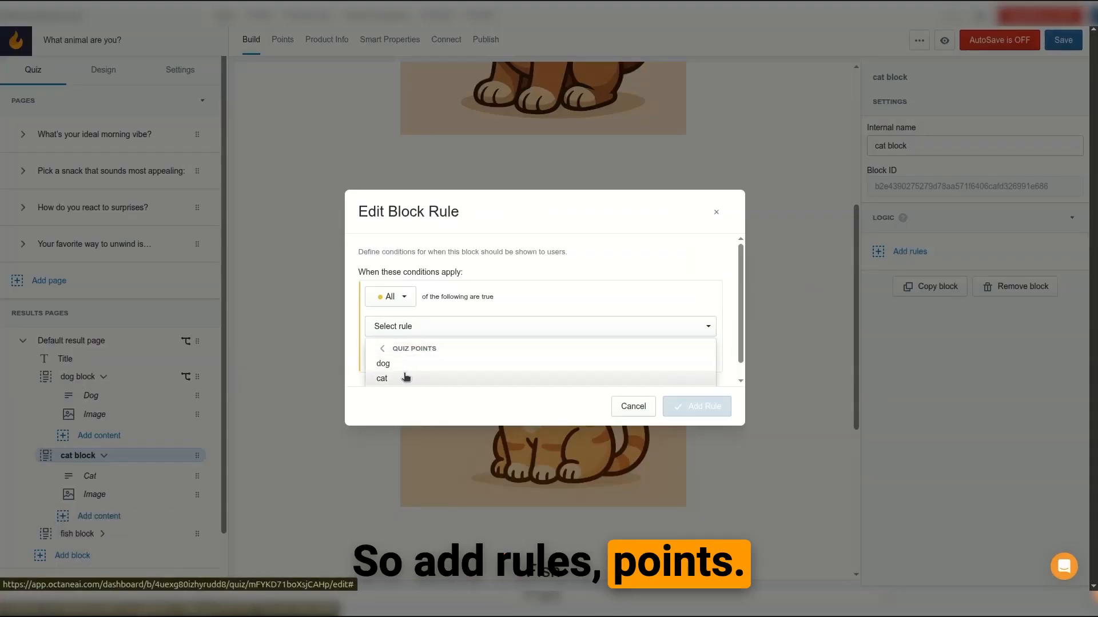
click(406, 378)
click(395, 322)
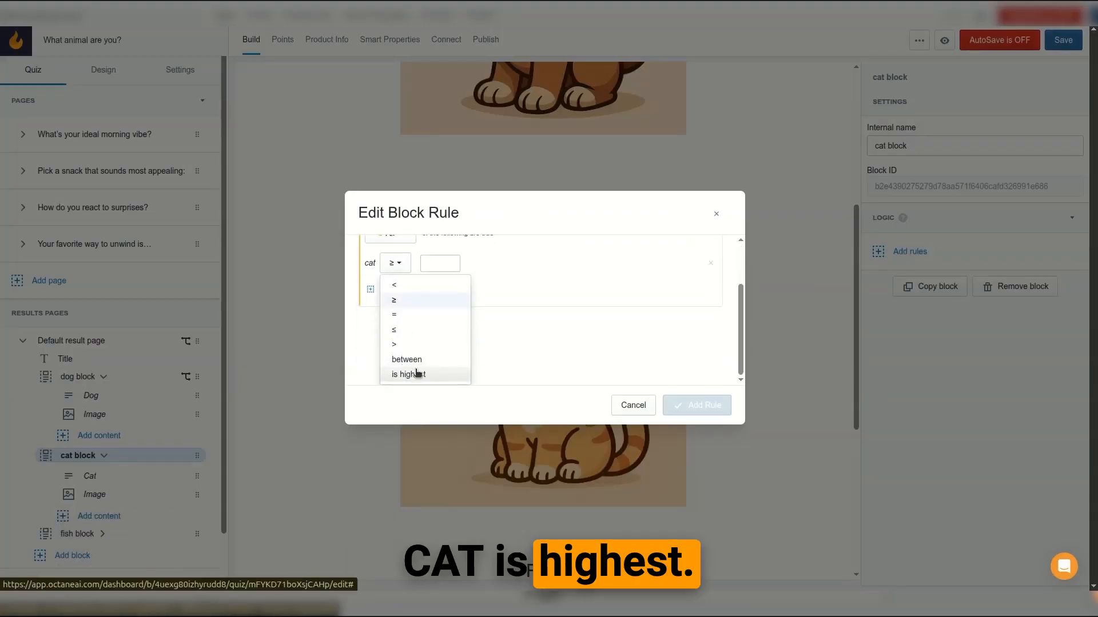
click(417, 374)
click(696, 405)
Step: Add a logic rule to the fish block so that it shows when the fish quiz points dimension is highest
scroll(151, 415, down, 1)
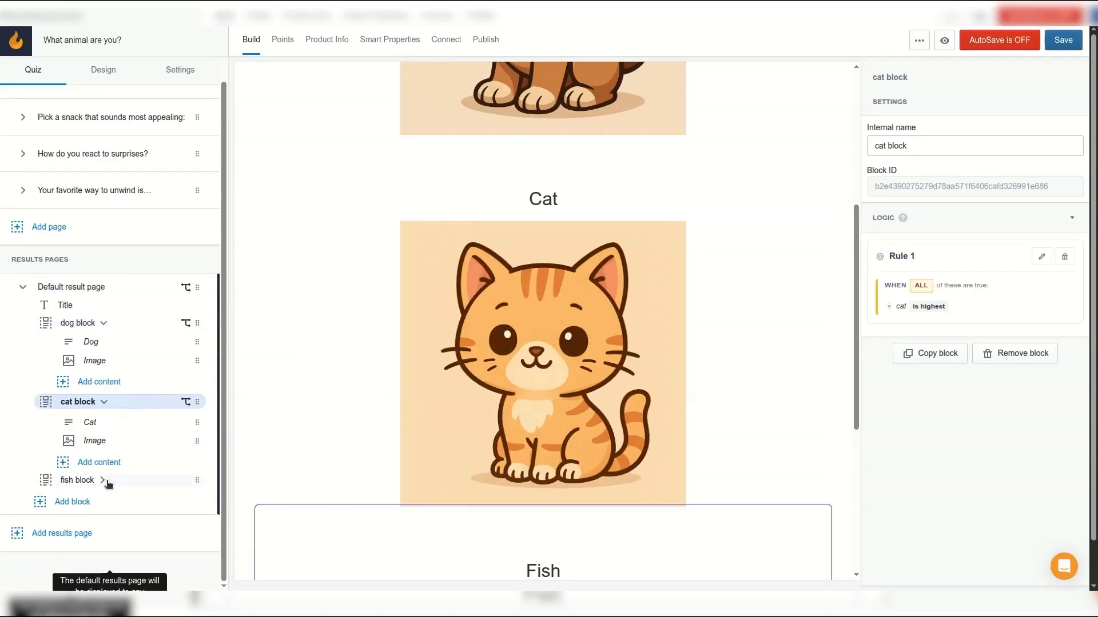
click(103, 480)
click(906, 252)
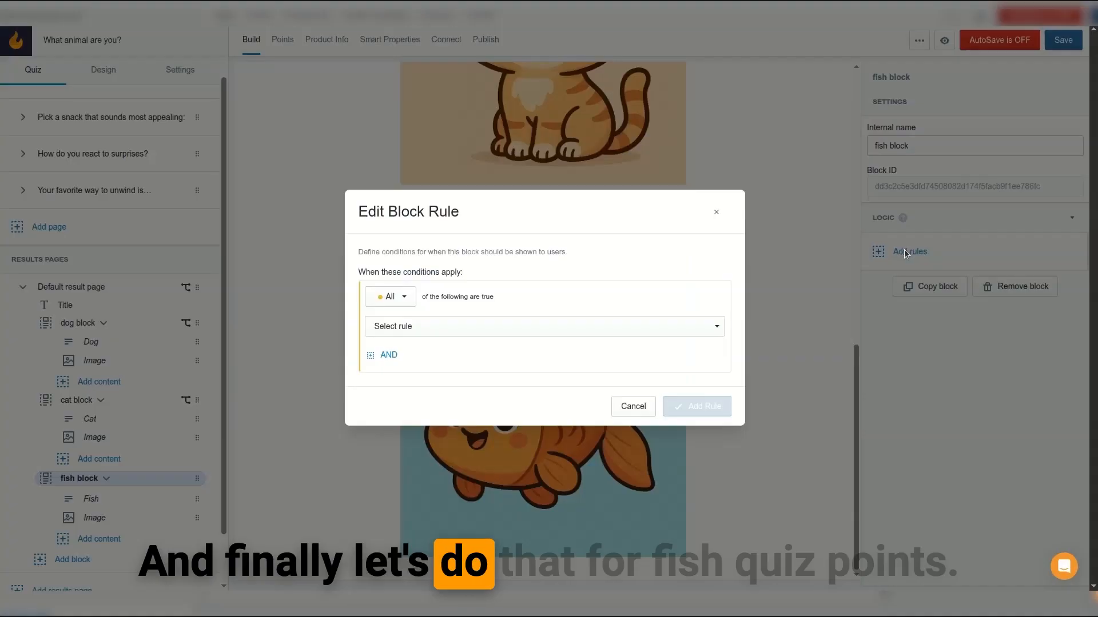
click(474, 334)
click(451, 363)
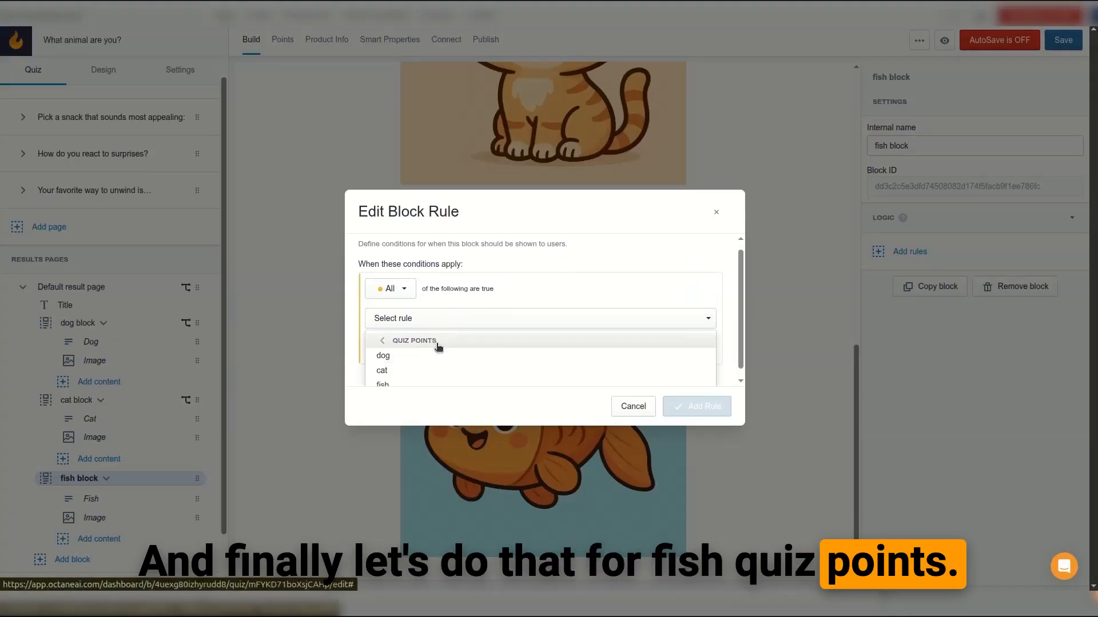
click(382, 376)
click(405, 326)
scroll(403, 366, down, 2)
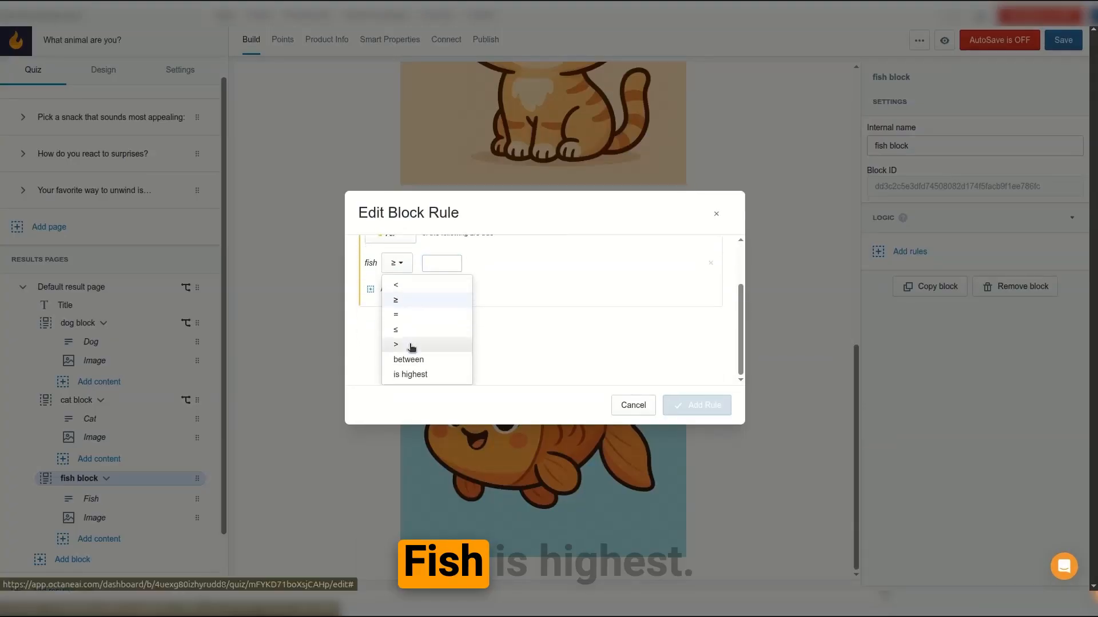
click(414, 375)
click(694, 404)
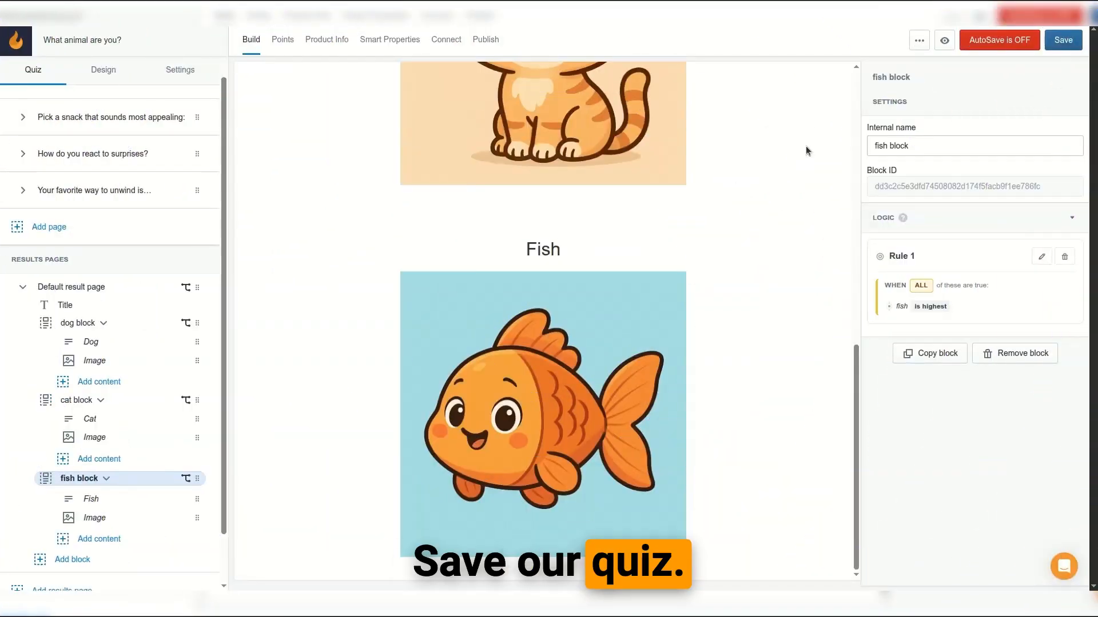
Step: Test the full quiz preview with the dog answer for morning vibe, cat for snack and unwind, and fish for surprises, and close it
click(944, 41)
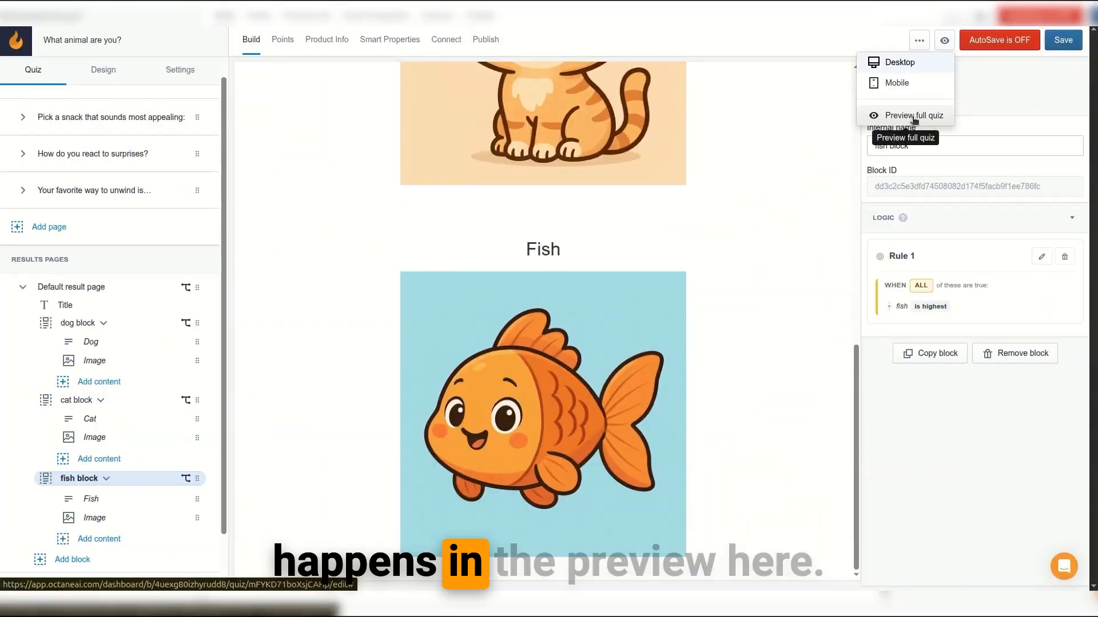
click(892, 115)
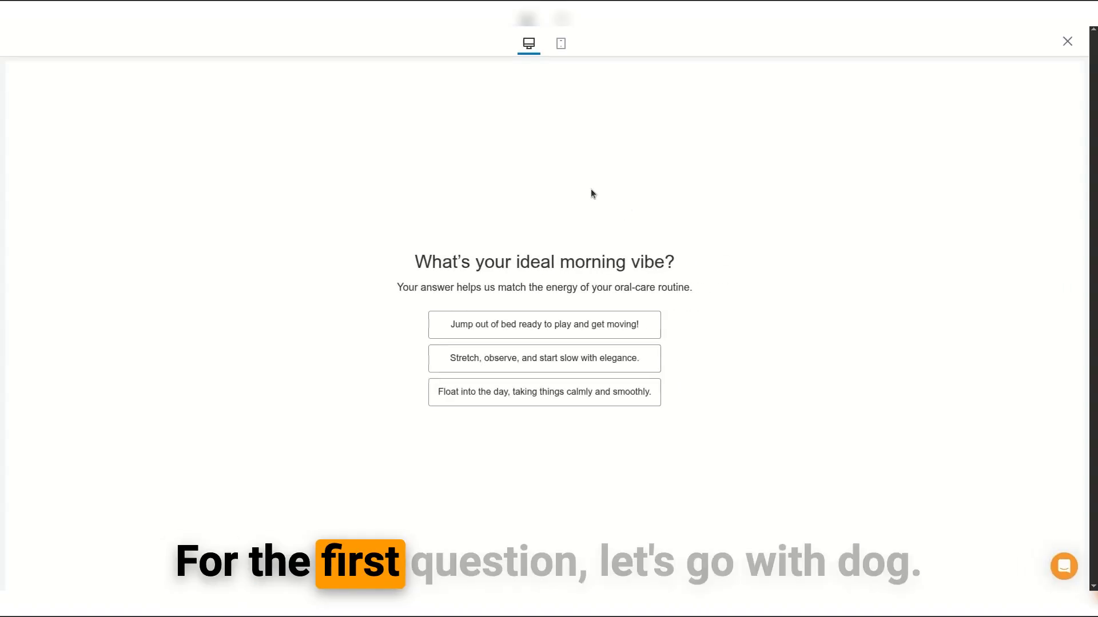
click(550, 325)
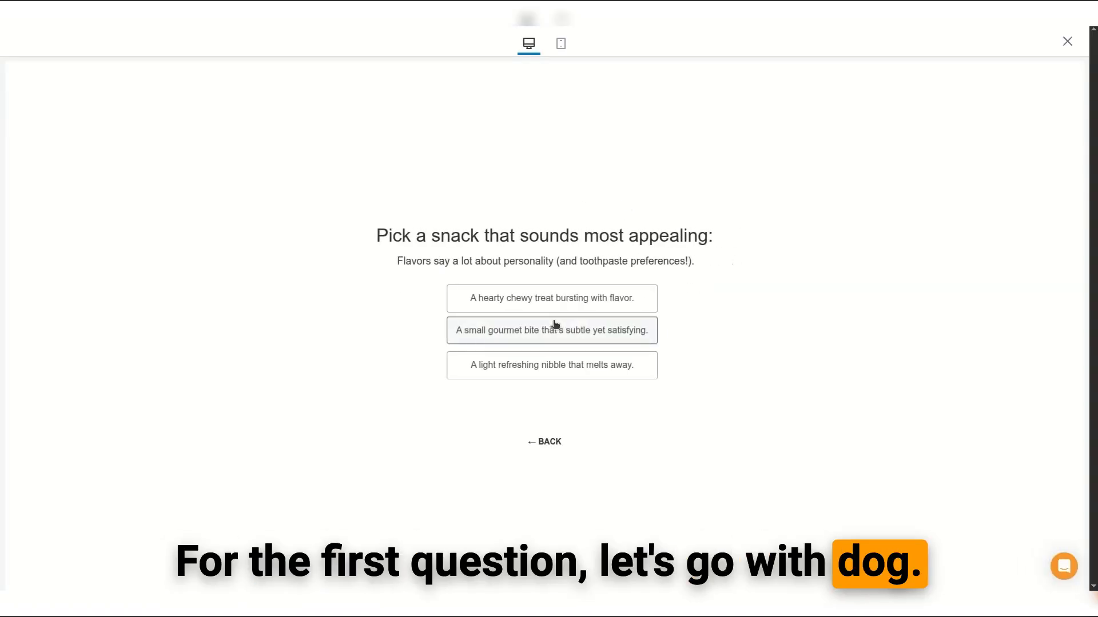
click(537, 332)
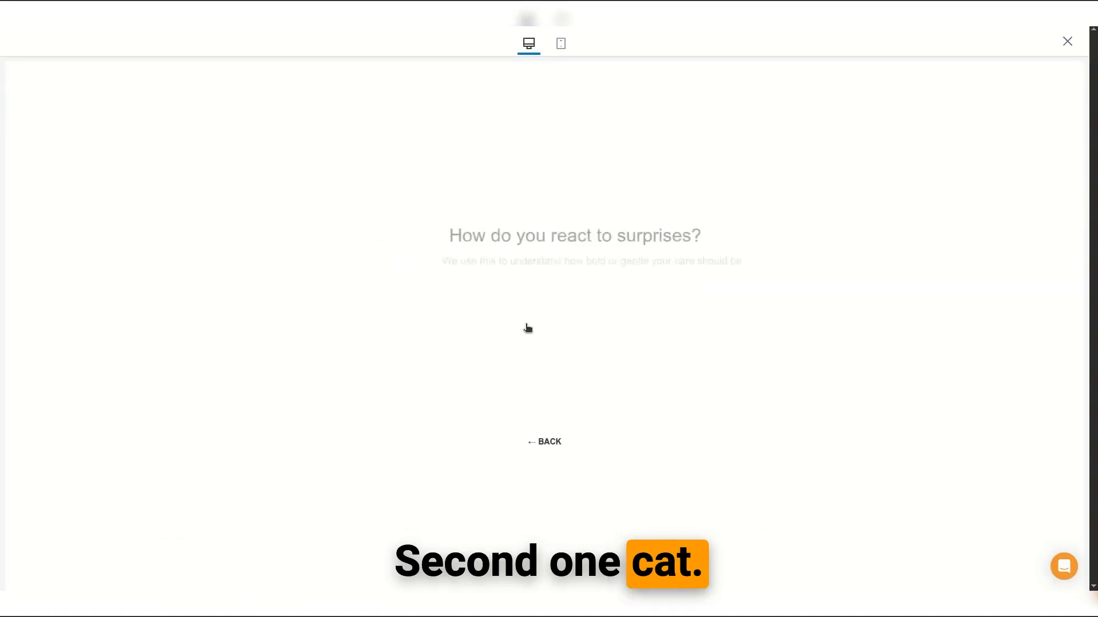
click(529, 366)
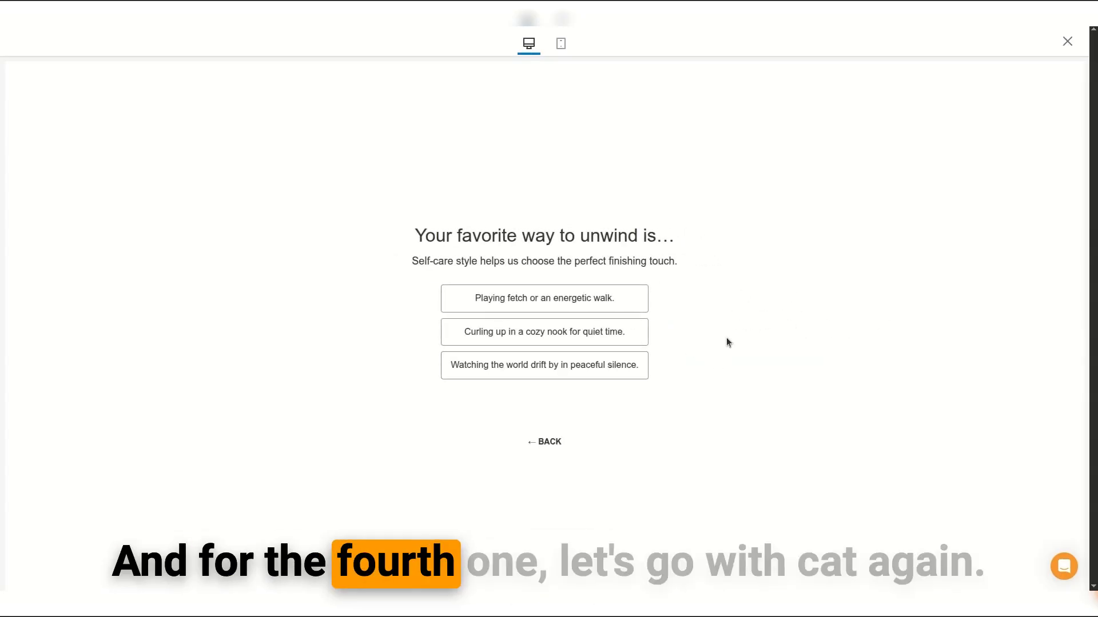
click(611, 336)
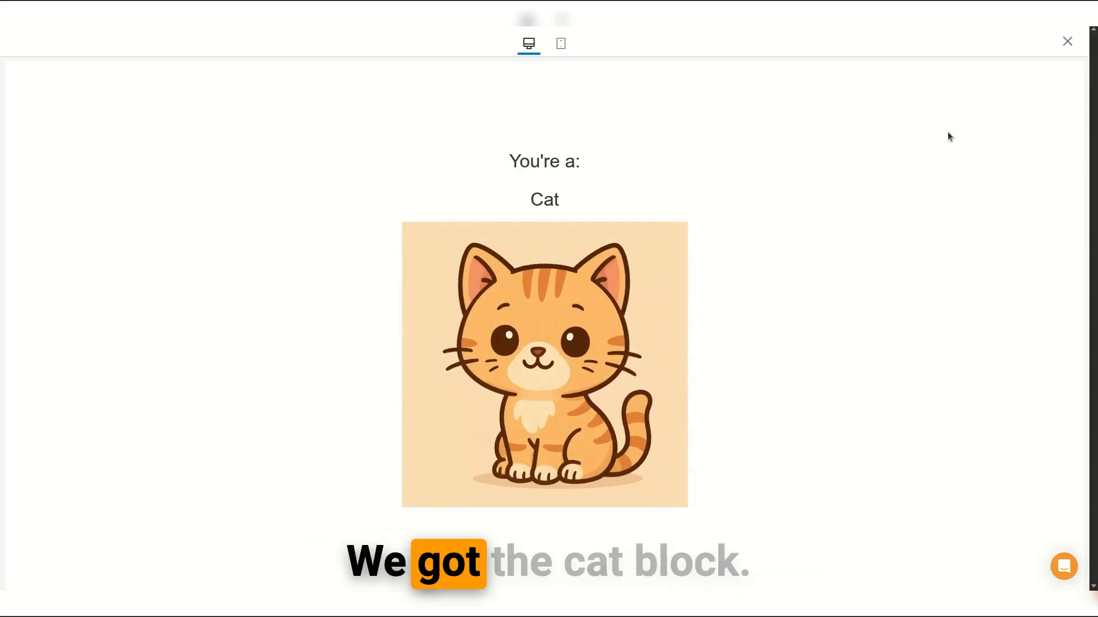
click(1063, 45)
Step: Test the full quiz preview again, choosing the third (fish) answer to all four questions
click(944, 40)
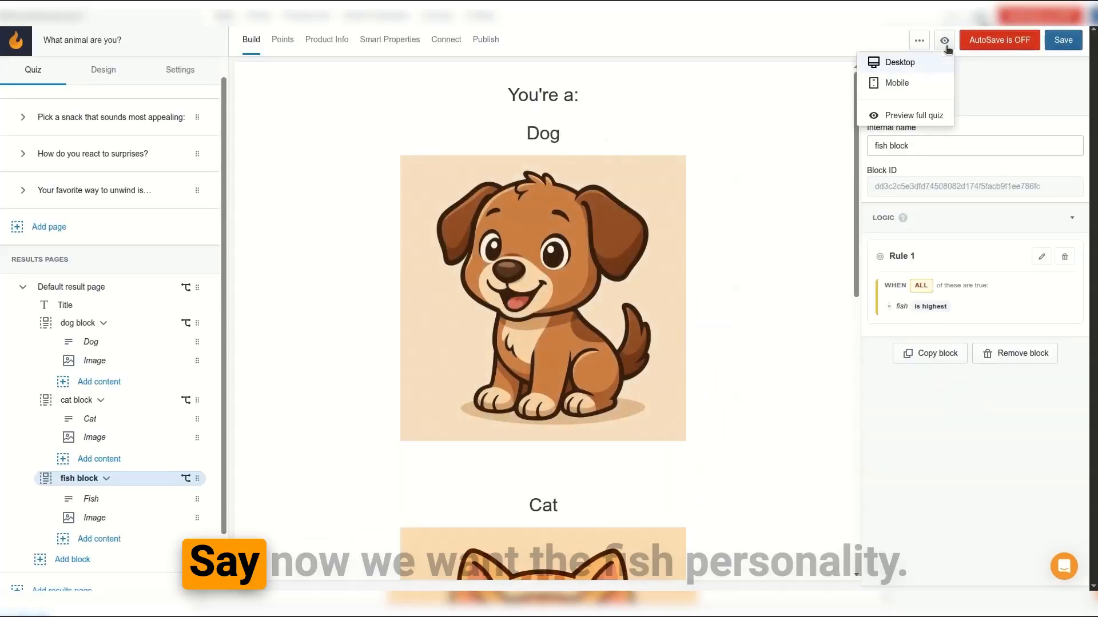
click(911, 113)
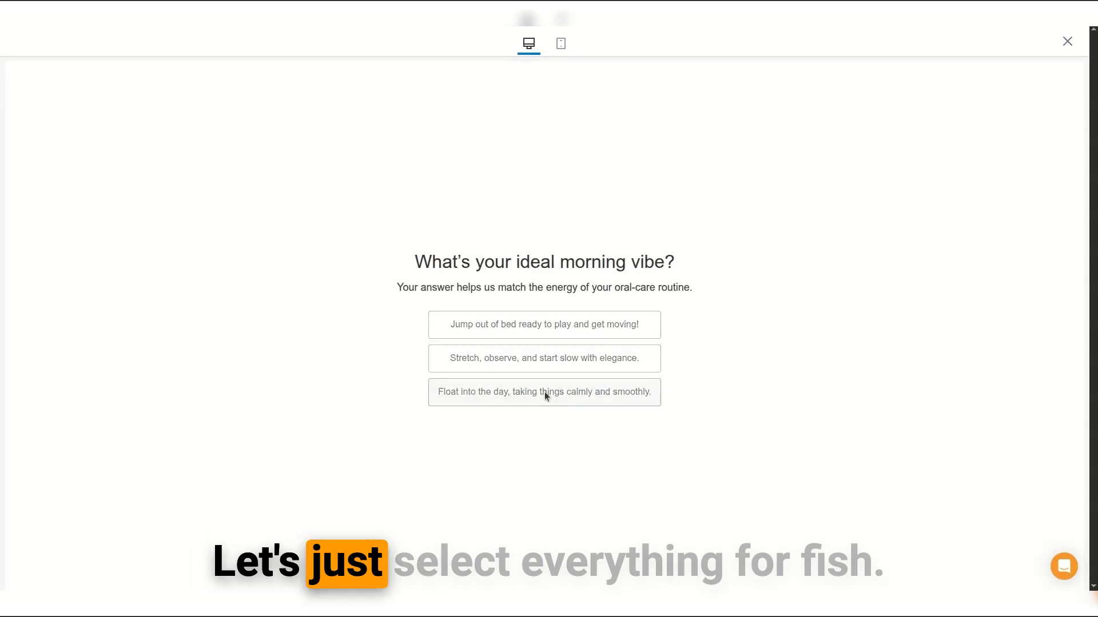
click(543, 392)
click(519, 371)
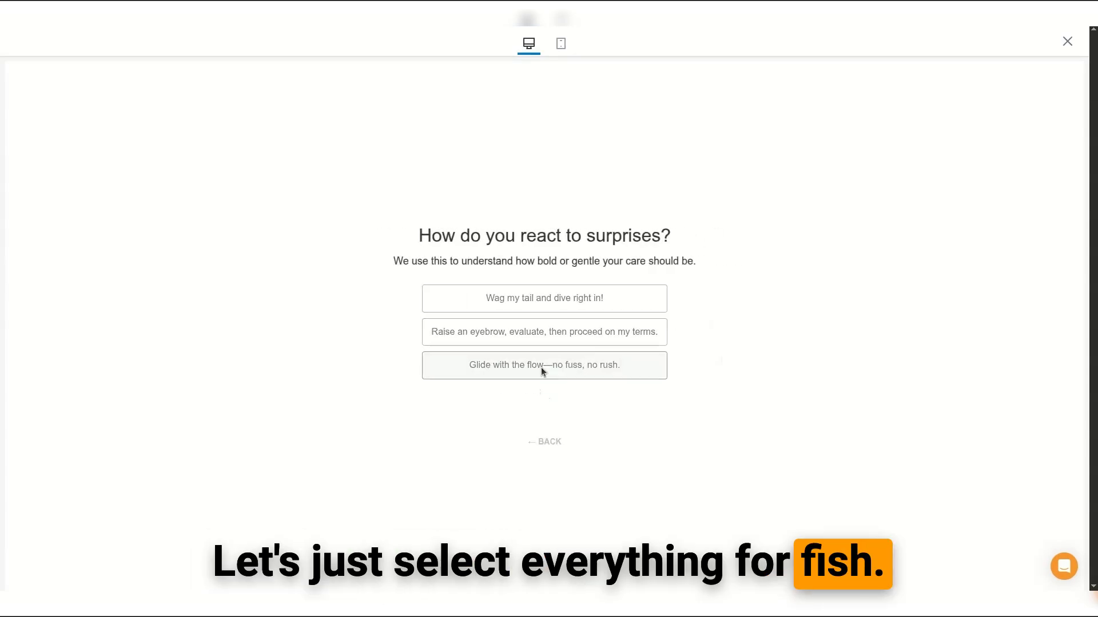
click(541, 367)
click(566, 367)
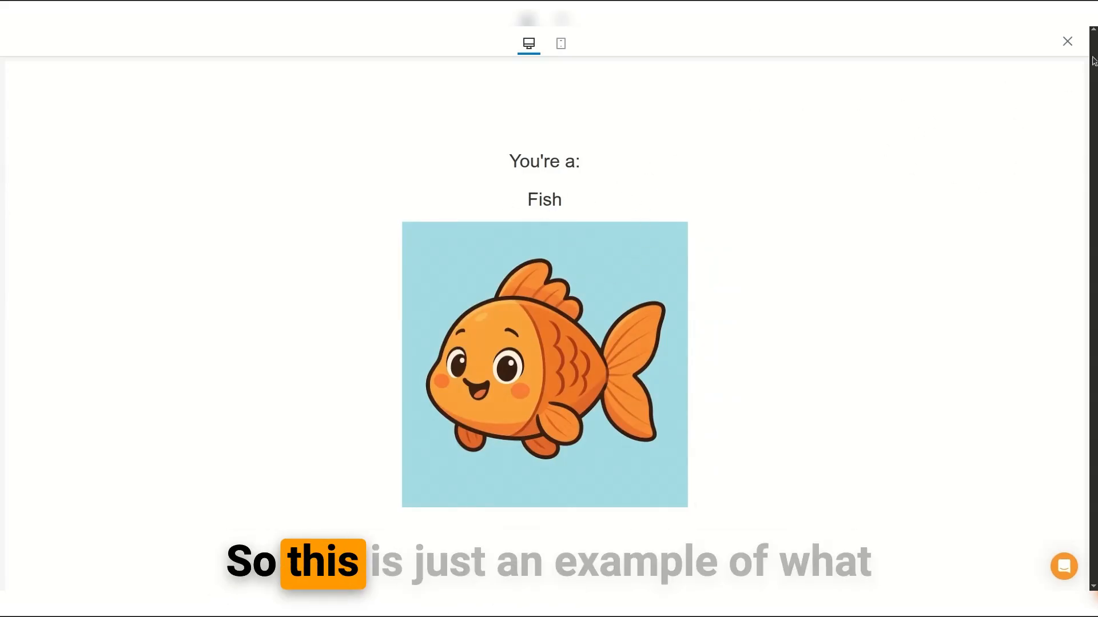
Step: Close the quiz preview and remove the existing logic rule from the dog block on the default result page
click(1066, 41)
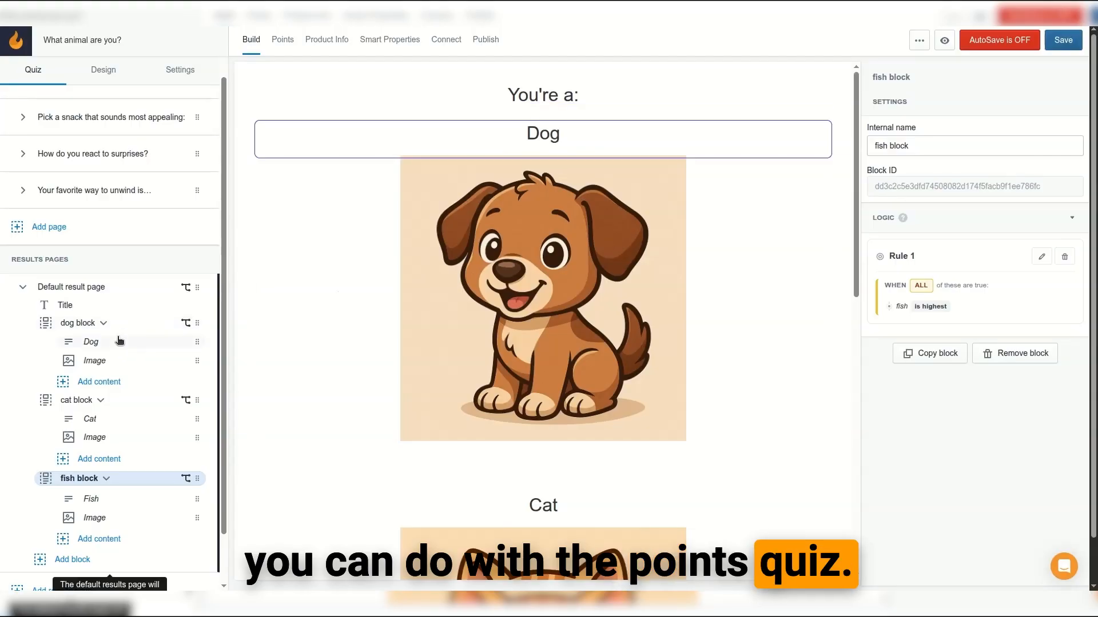
click(103, 323)
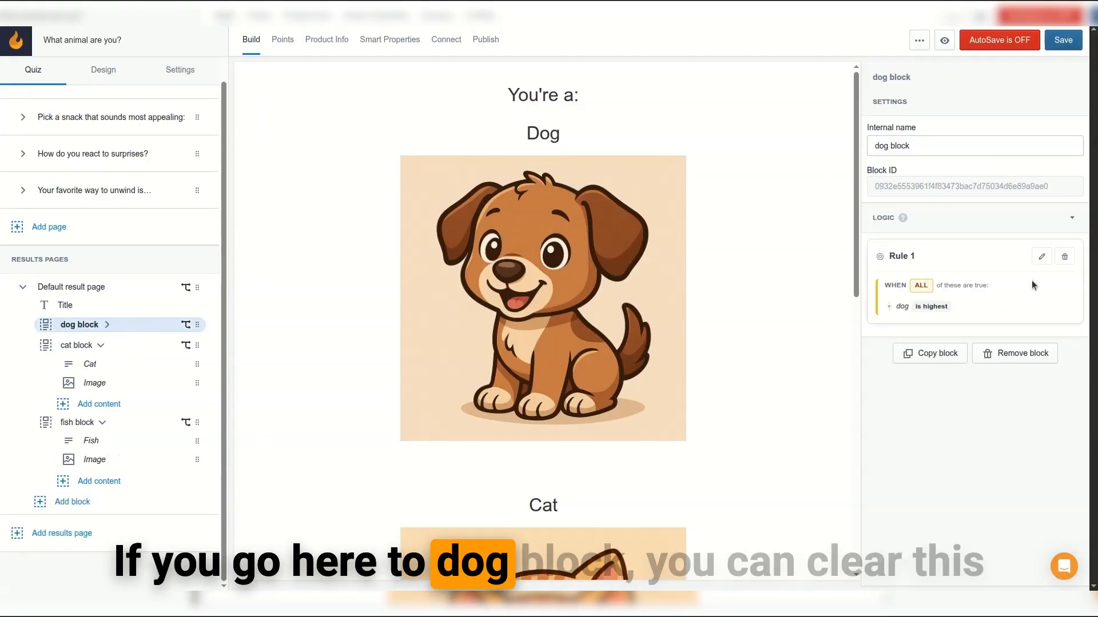
click(1065, 257)
Step: Add a logic rule to the dog block so that it shows when dog quiz points are ≥ 3, and save the quiz
click(909, 252)
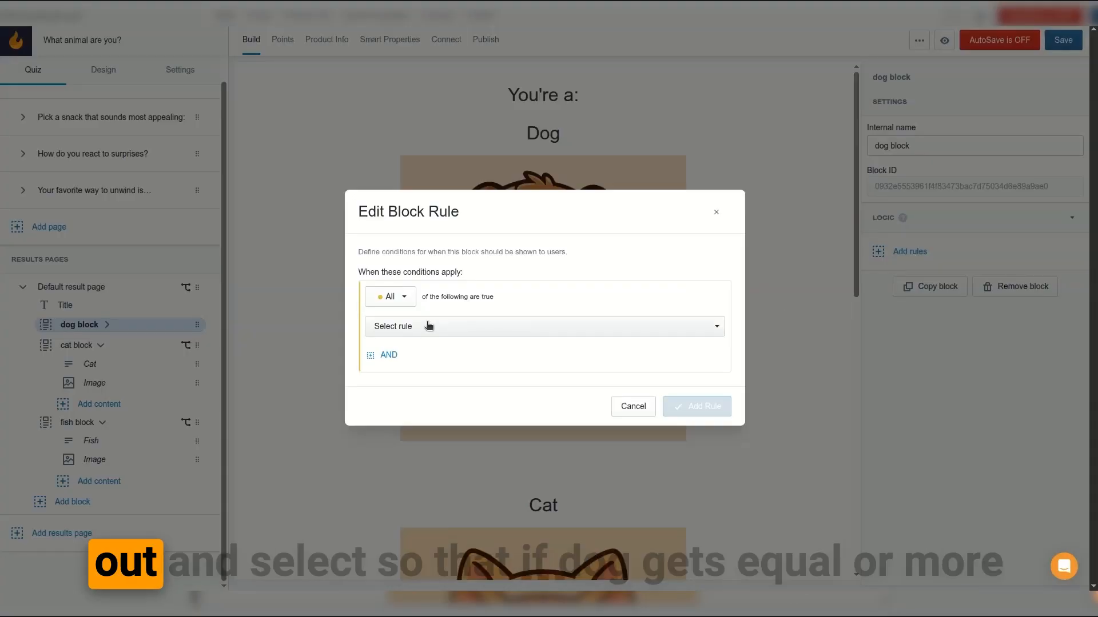
click(424, 364)
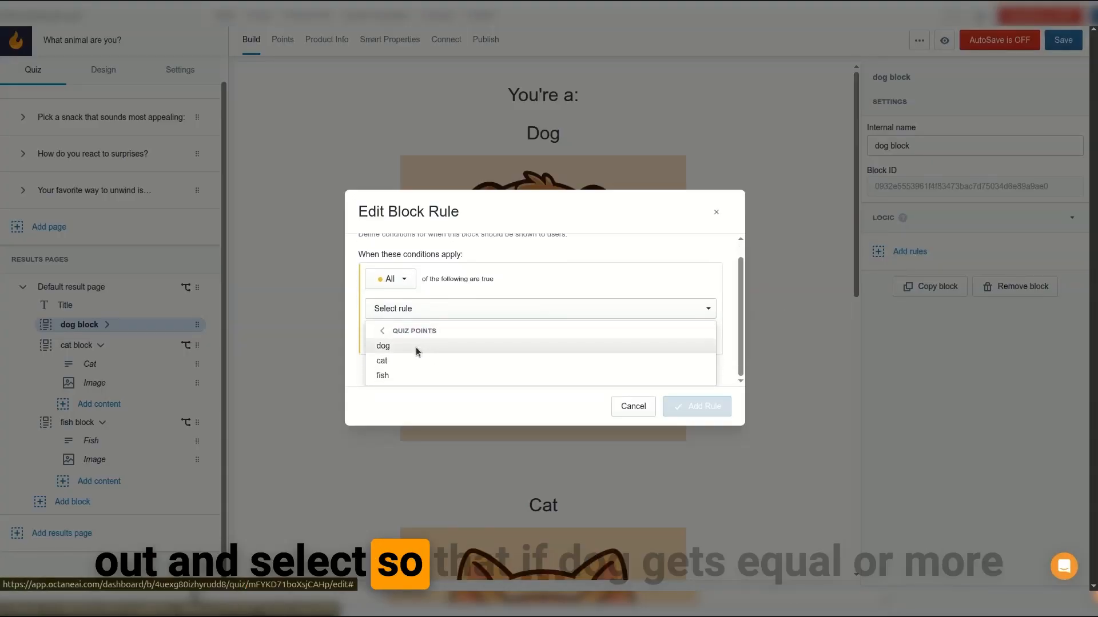
click(383, 346)
click(431, 328)
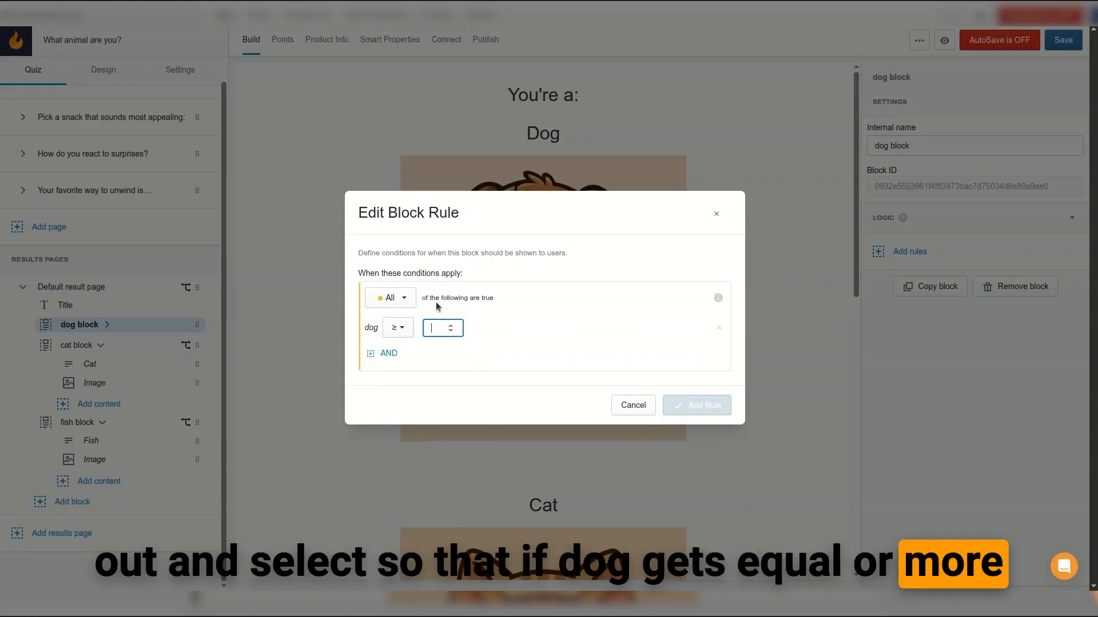
text(3)
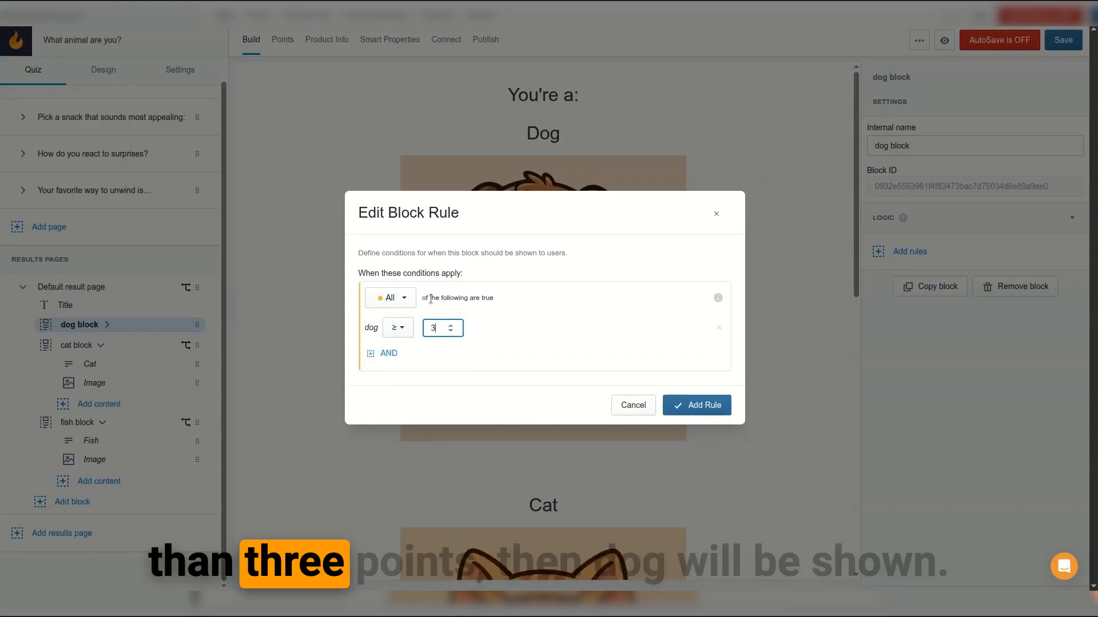
click(717, 405)
click(1063, 39)
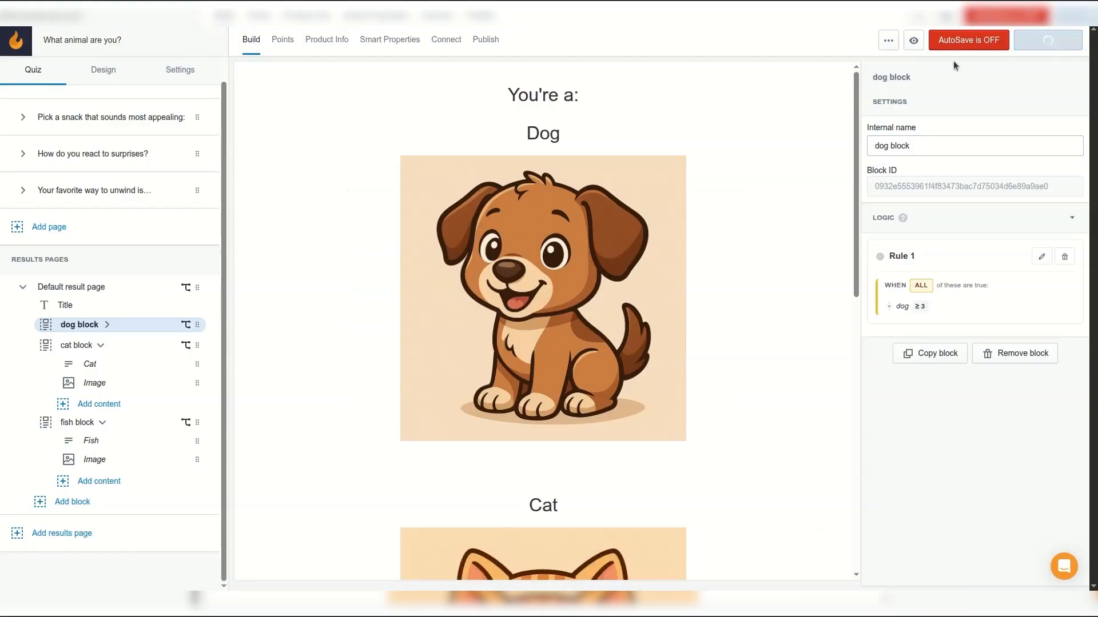
Step: Test the full quiz preview with the dog answer to the first three questions and "Curling up in a cozy nook for quiet time." for unwinding
click(913, 40)
click(901, 113)
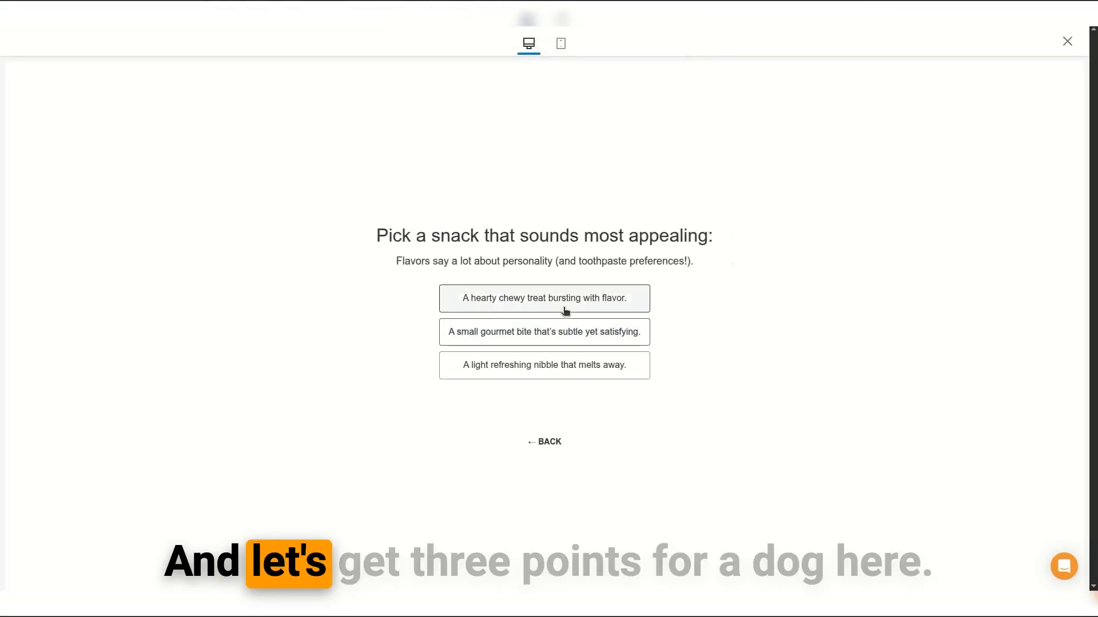
click(562, 307)
click(531, 309)
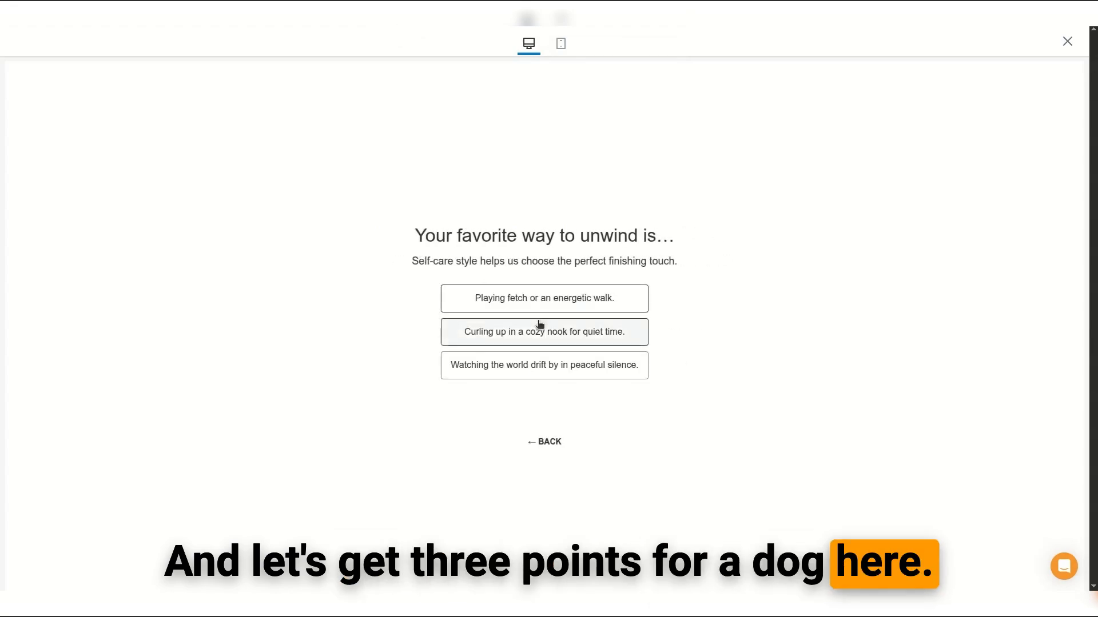
click(528, 331)
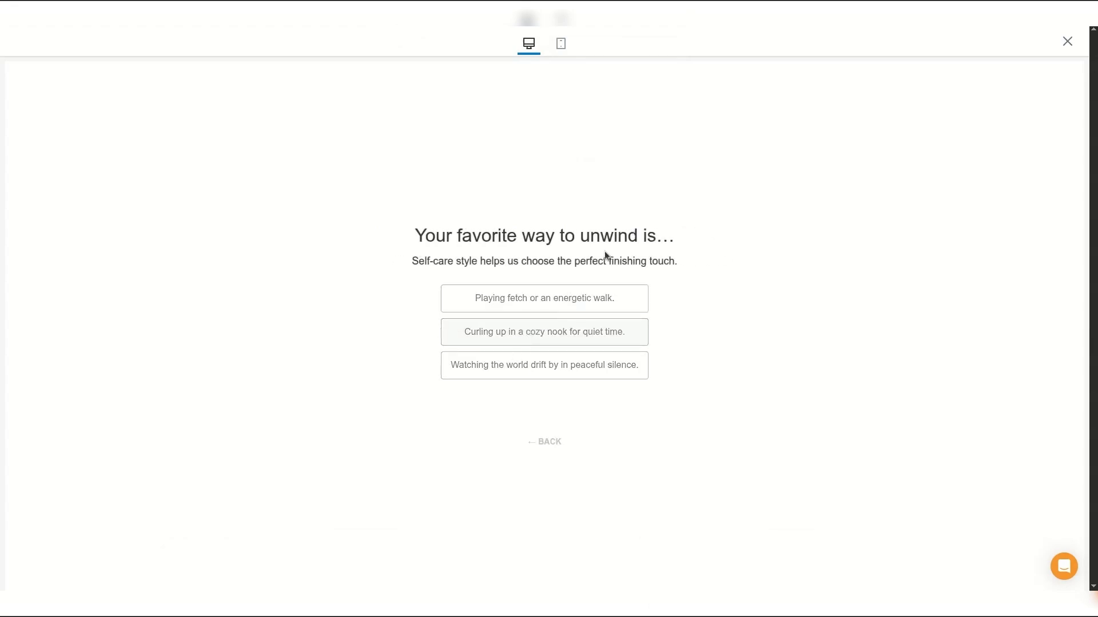